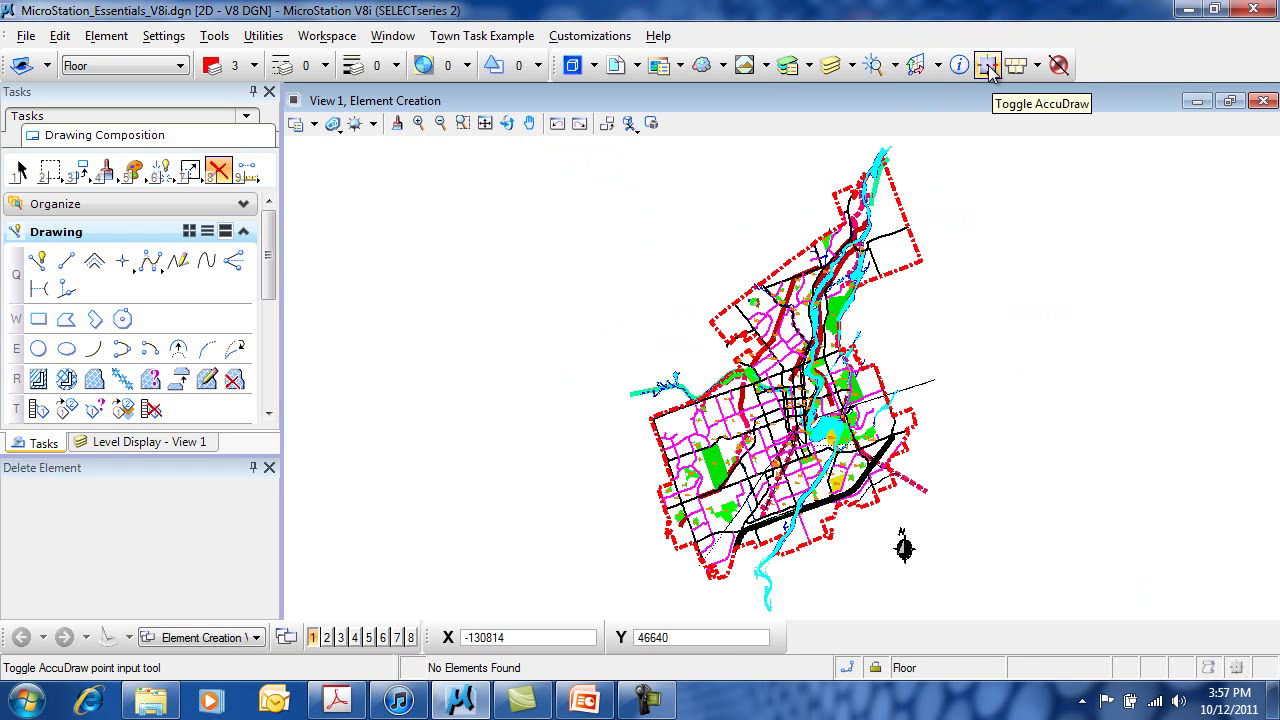
# Step: Inspect the AccuDraw Operation settings, moving the dialog off the map, and close the dialog
pyautogui.rightClick(988, 66)
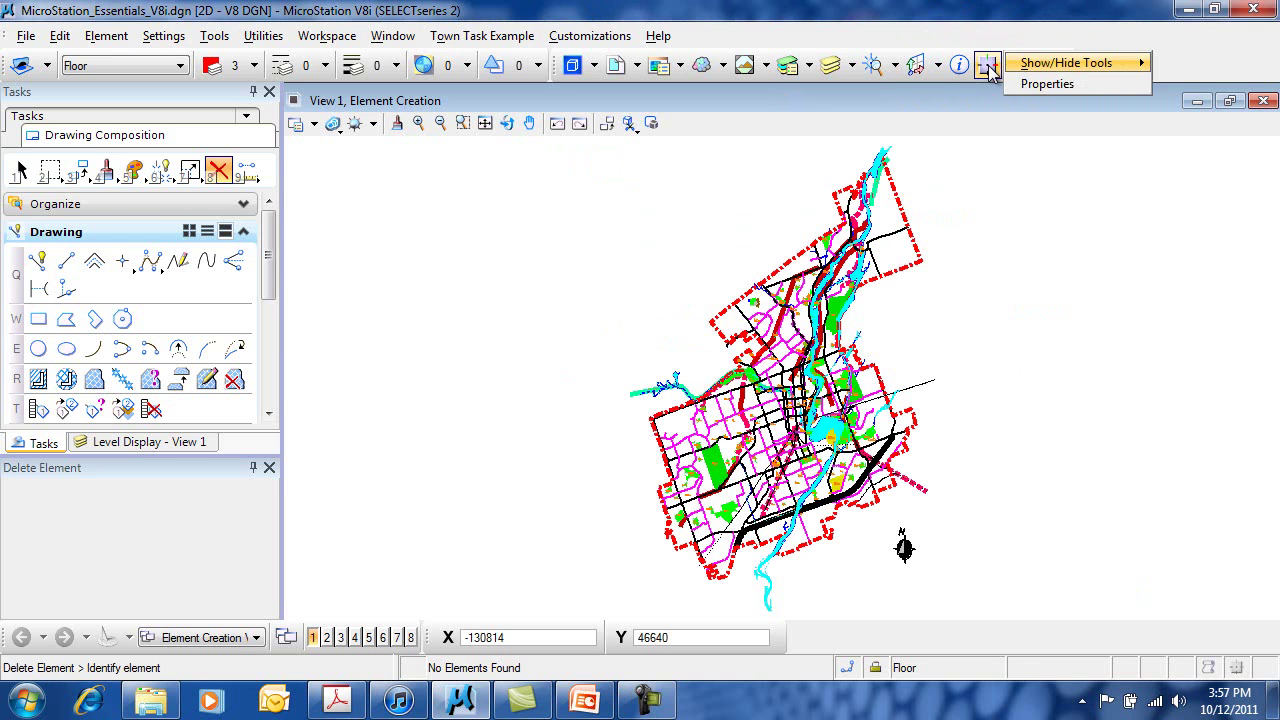
pyautogui.click(1091, 85)
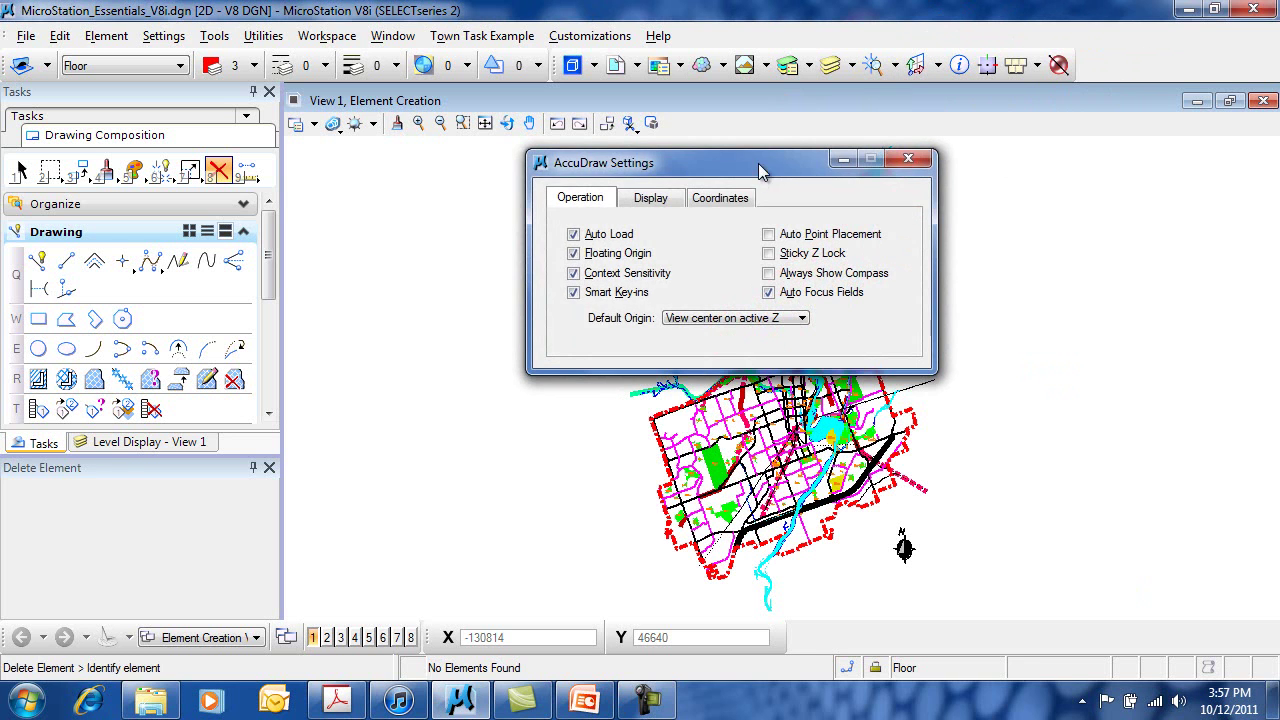
pyautogui.moveTo(758, 163); pyautogui.dragTo(963, 175)
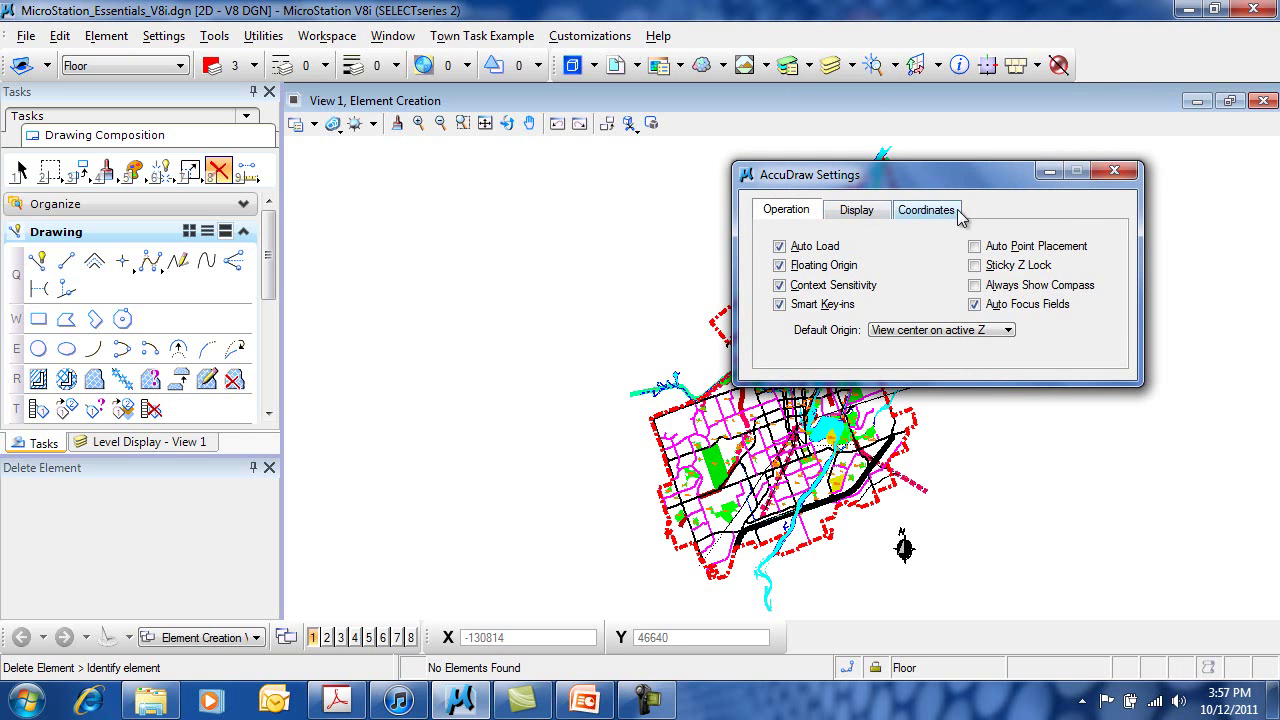
pyautogui.click(1114, 170)
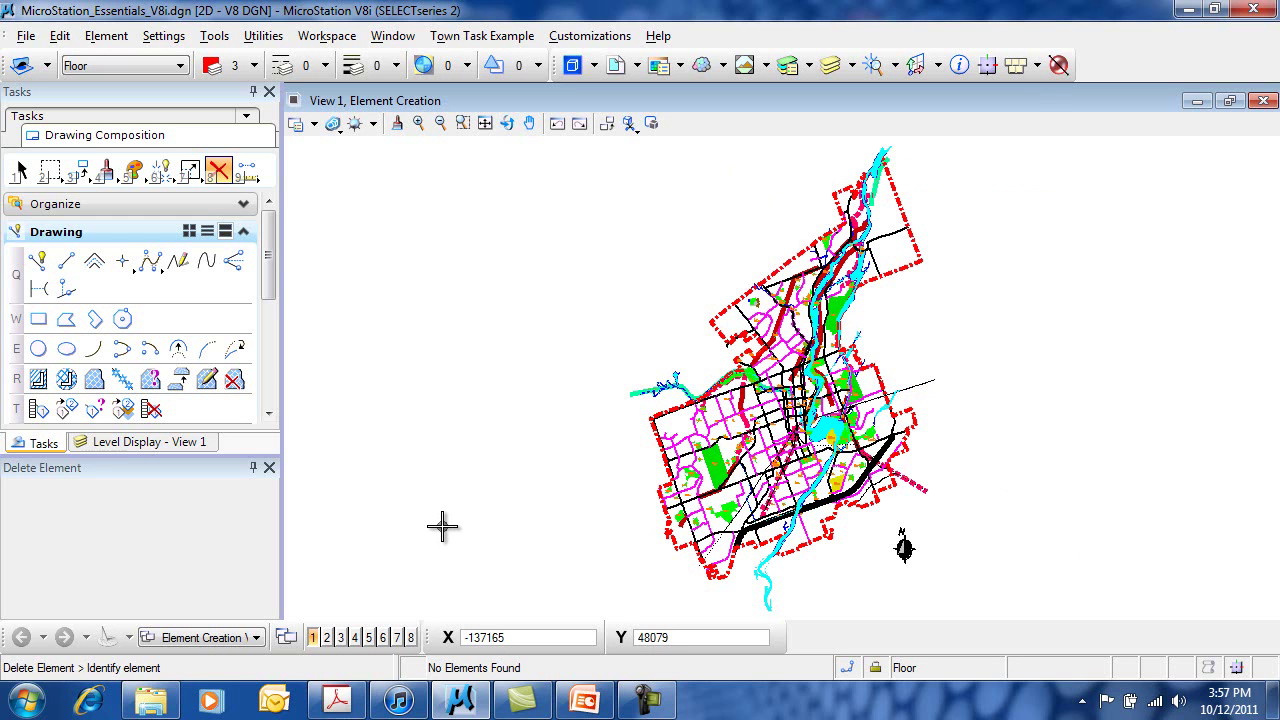
# Step: Undock the AccuDraw coordinate fields as a floating window over the view and switch them to polar distance and angle
pyautogui.click(475, 638)
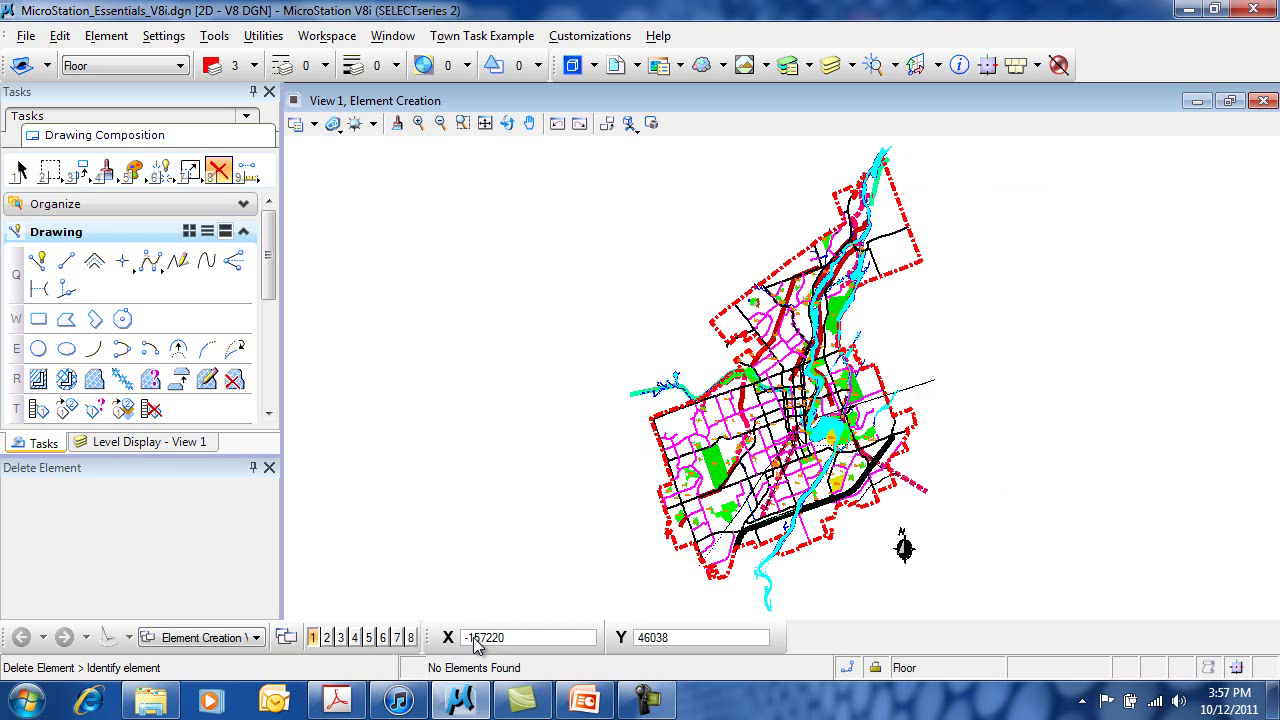
pyautogui.moveTo(432, 638); pyautogui.dragTo(355, 214)
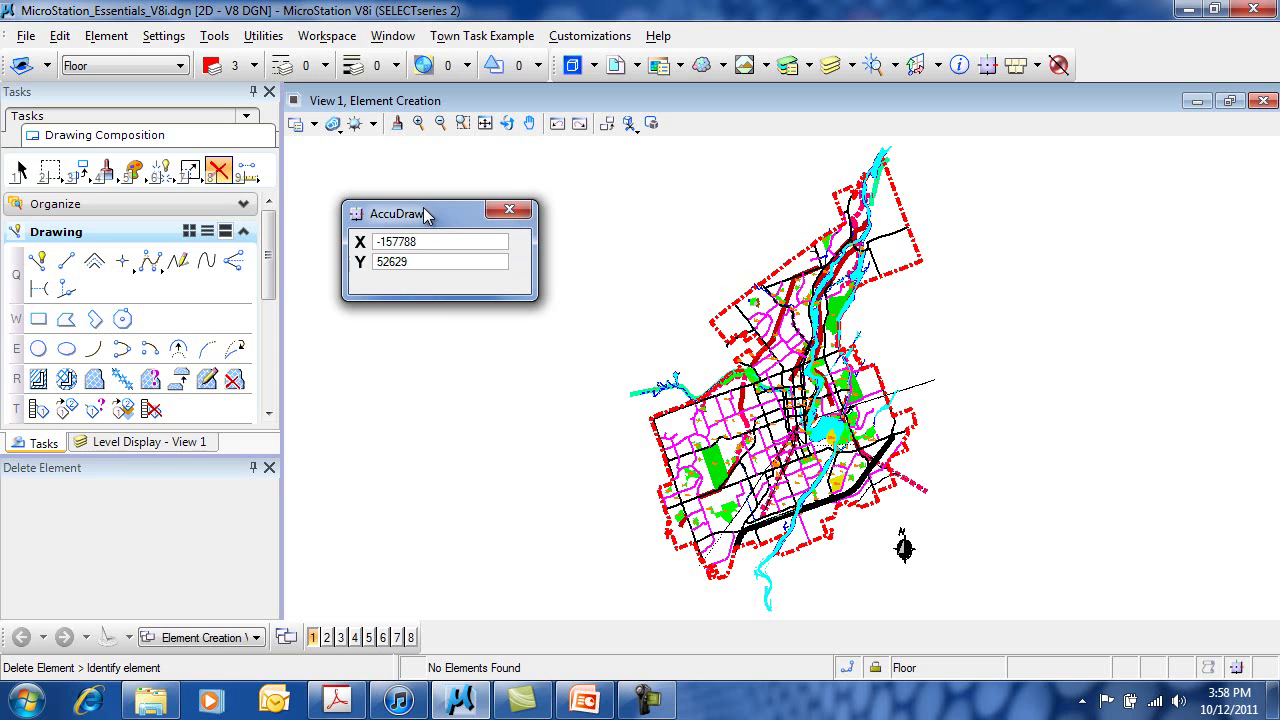
pyautogui.press('space')
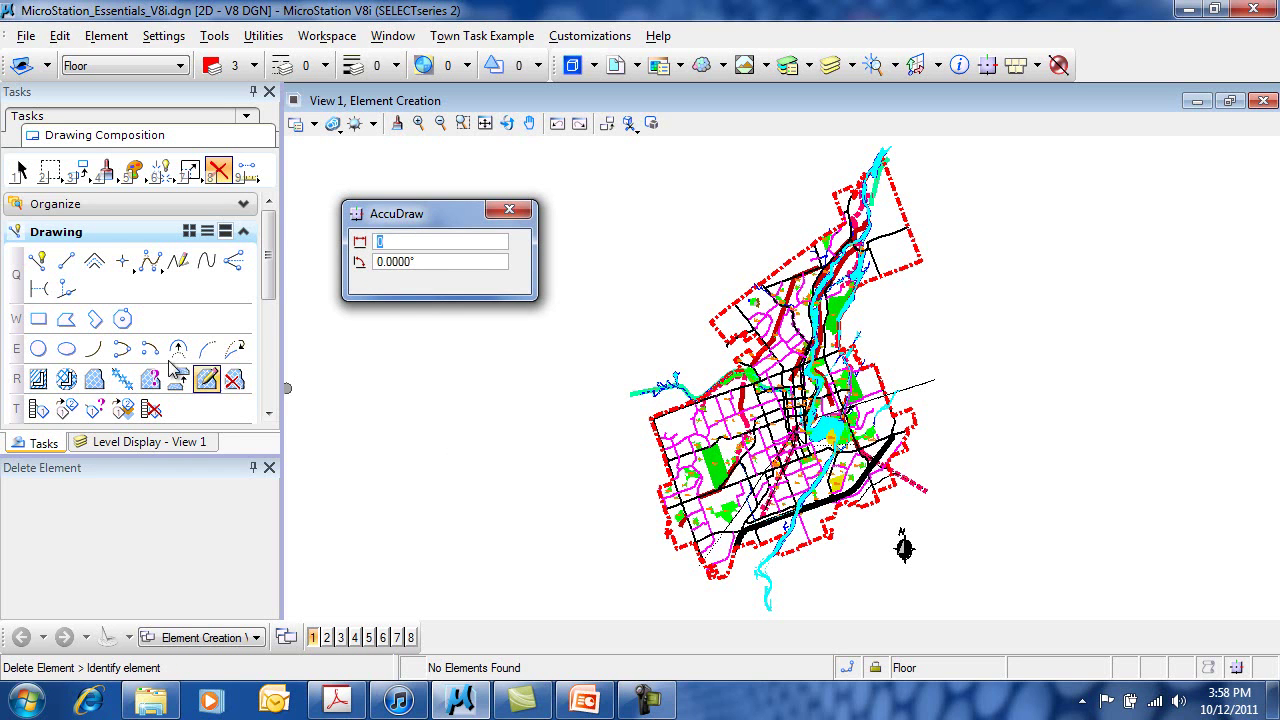
pyautogui.click(38, 319)
pyautogui.click(367, 356)
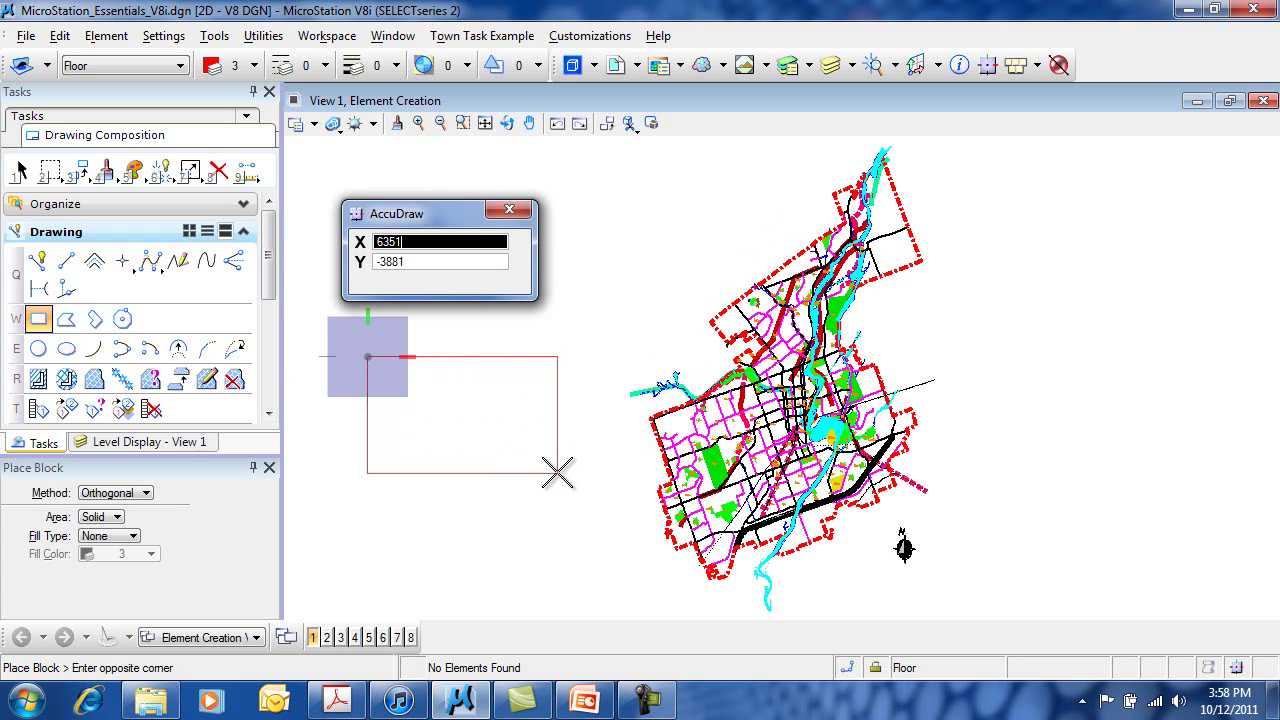
pyautogui.rightClick(556, 470)
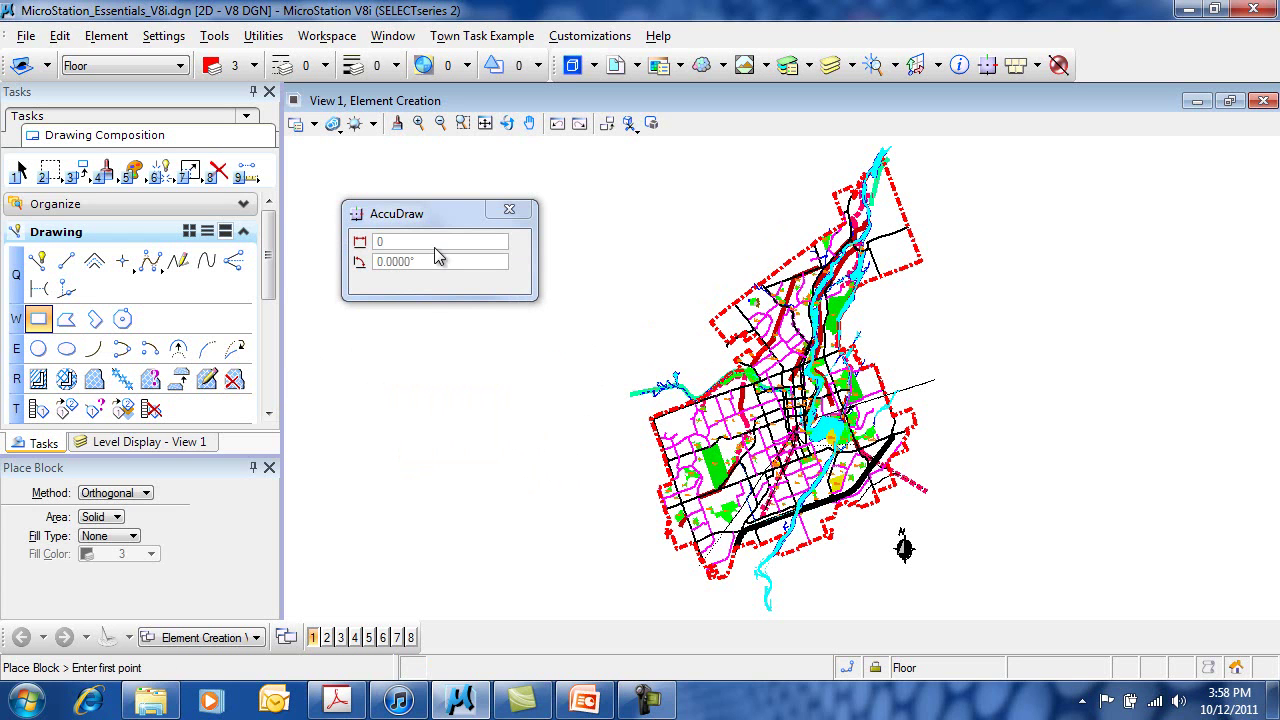
# Step: Switch AccuDraw to rectangular coordinates and set a block's first corner in an empty zoomed-in area, keeping the AccuDraw window clear of it
pyautogui.moveTo(412, 214); pyautogui.dragTo(411, 270)
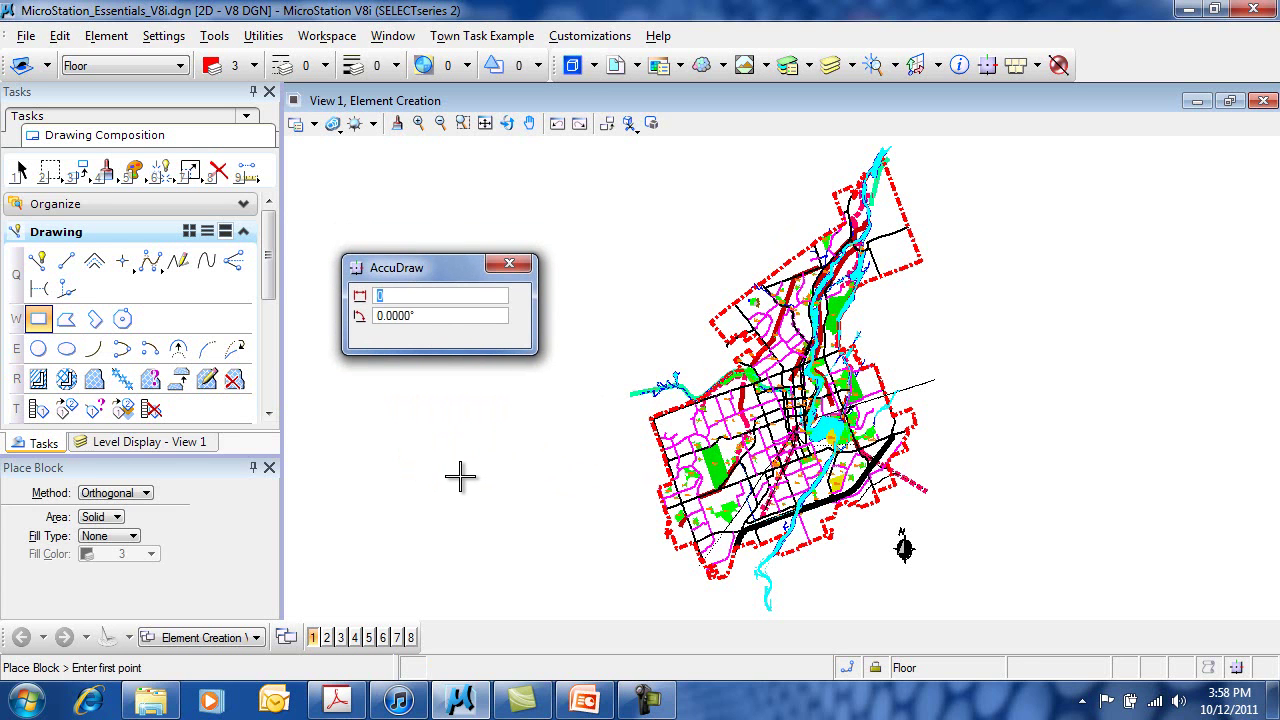
pyautogui.scroll(5, 437, 411)
pyautogui.scroll(2, 437, 411)
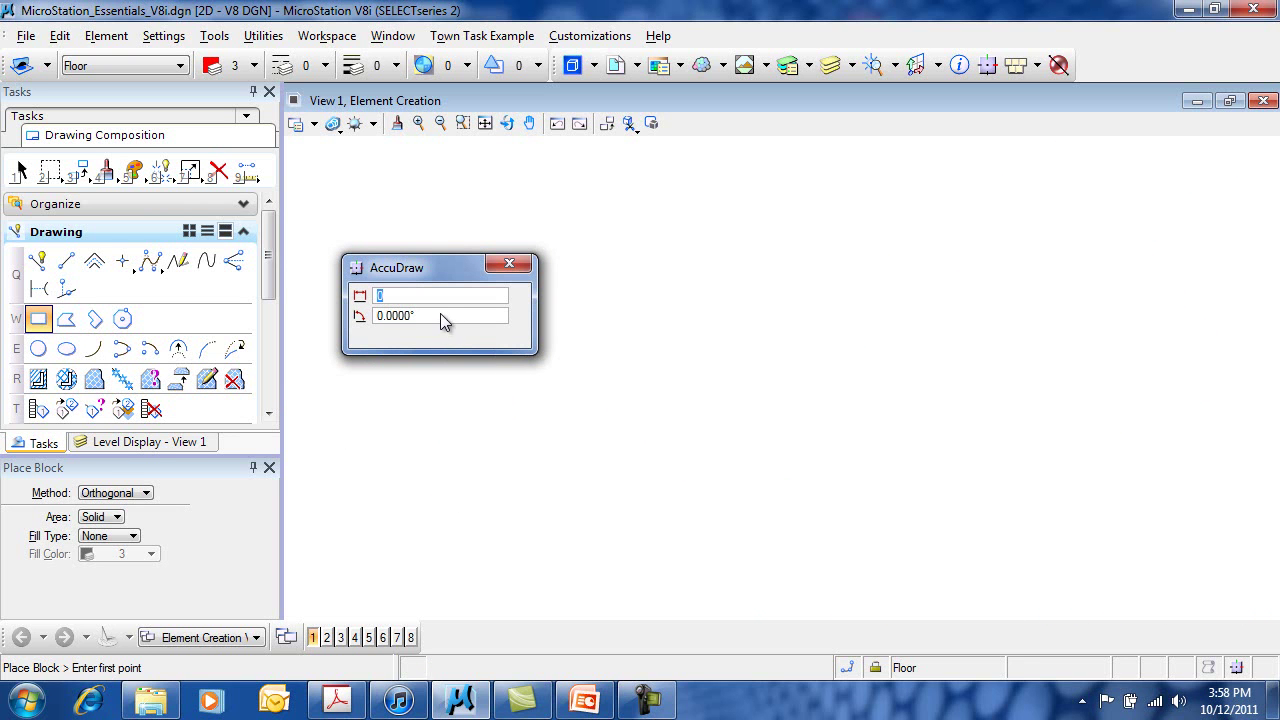
pyautogui.press('space')
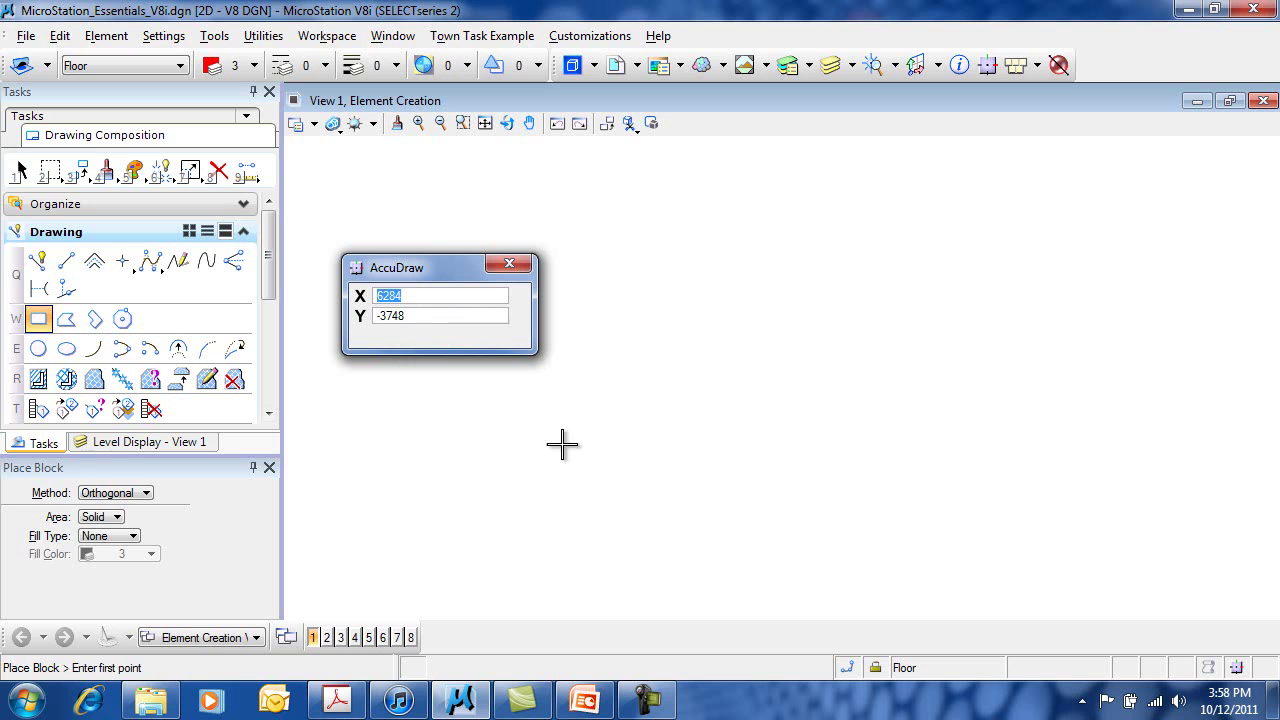
pyautogui.click(498, 393)
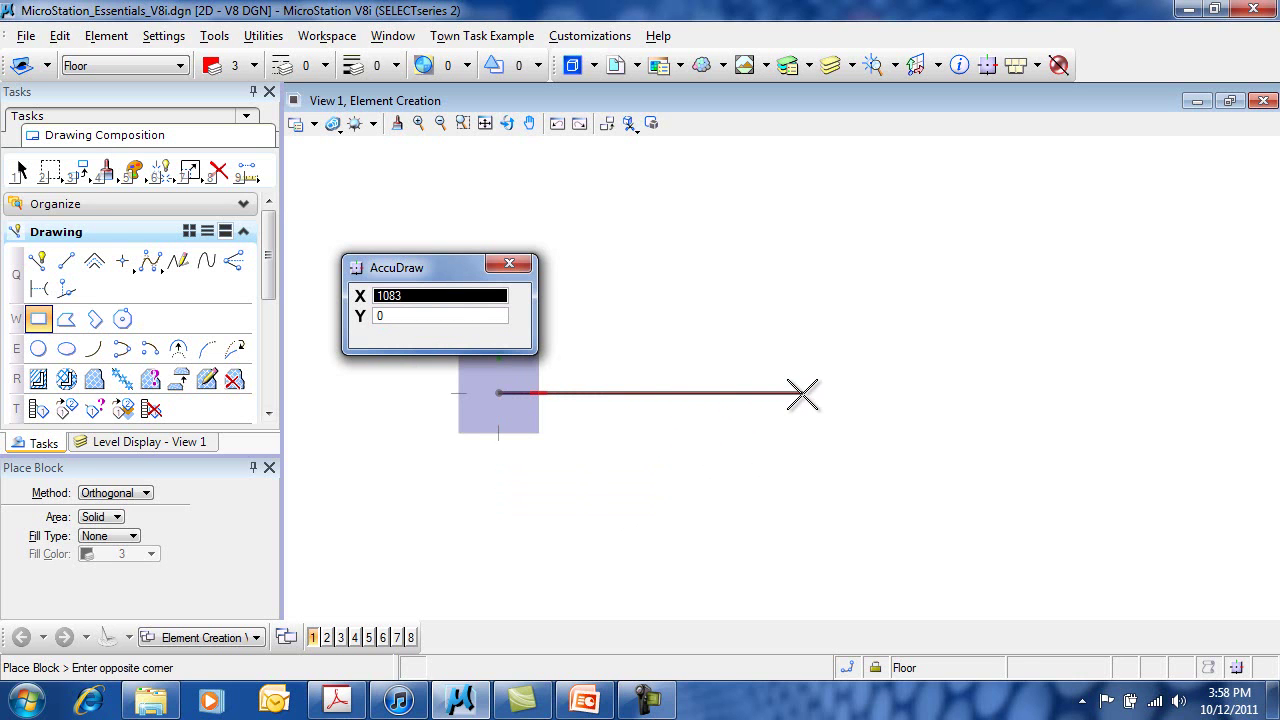
pyautogui.moveTo(454, 269); pyautogui.dragTo(400, 189)
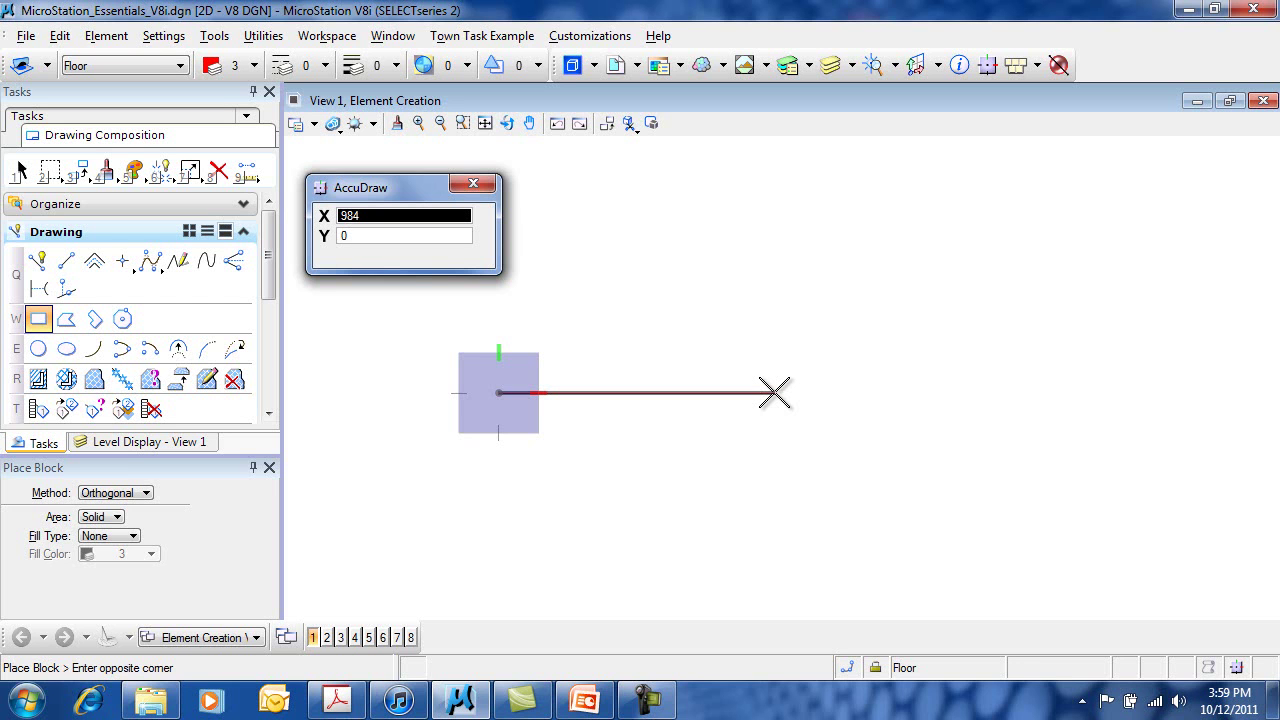
# Step: Try X distances of 1500 and 2000 for the block in progress, clearing each value
pyautogui.write('1500')
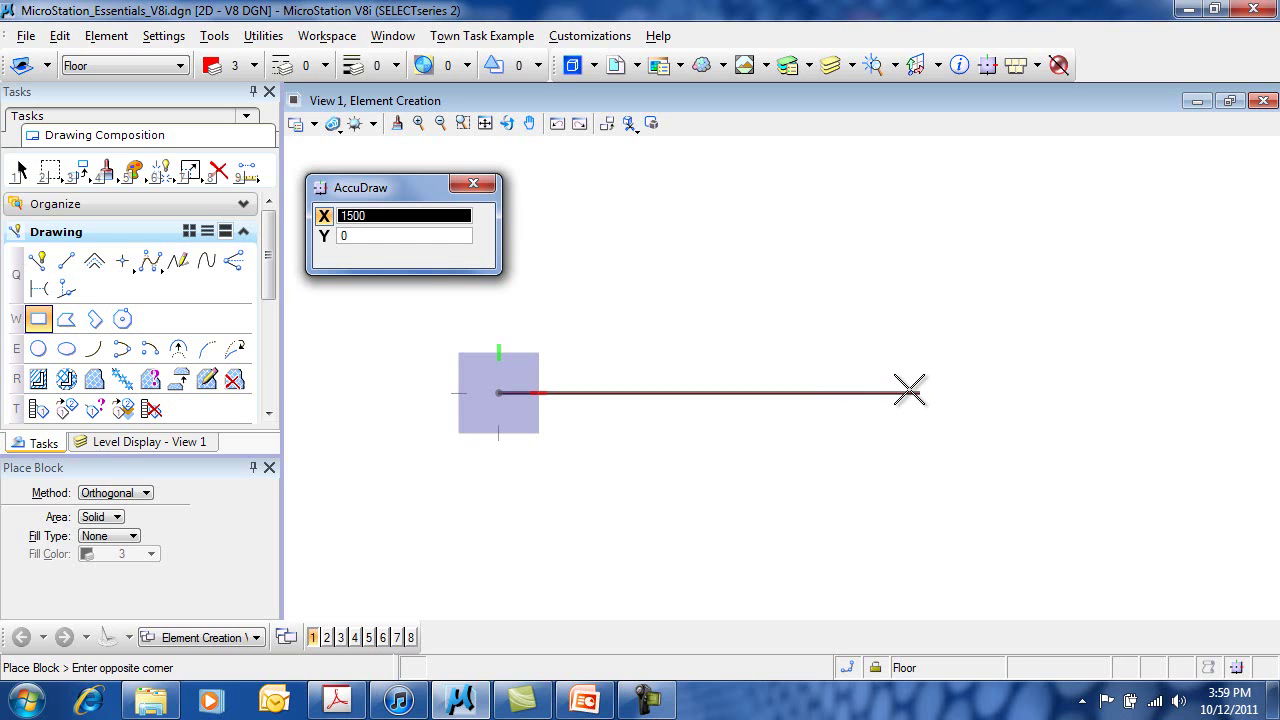
pyautogui.press('BackSpace')
pyautogui.press('BackSpace')
pyautogui.press('BackSpace')
pyautogui.press('BackSpace')
pyautogui.write('2000')
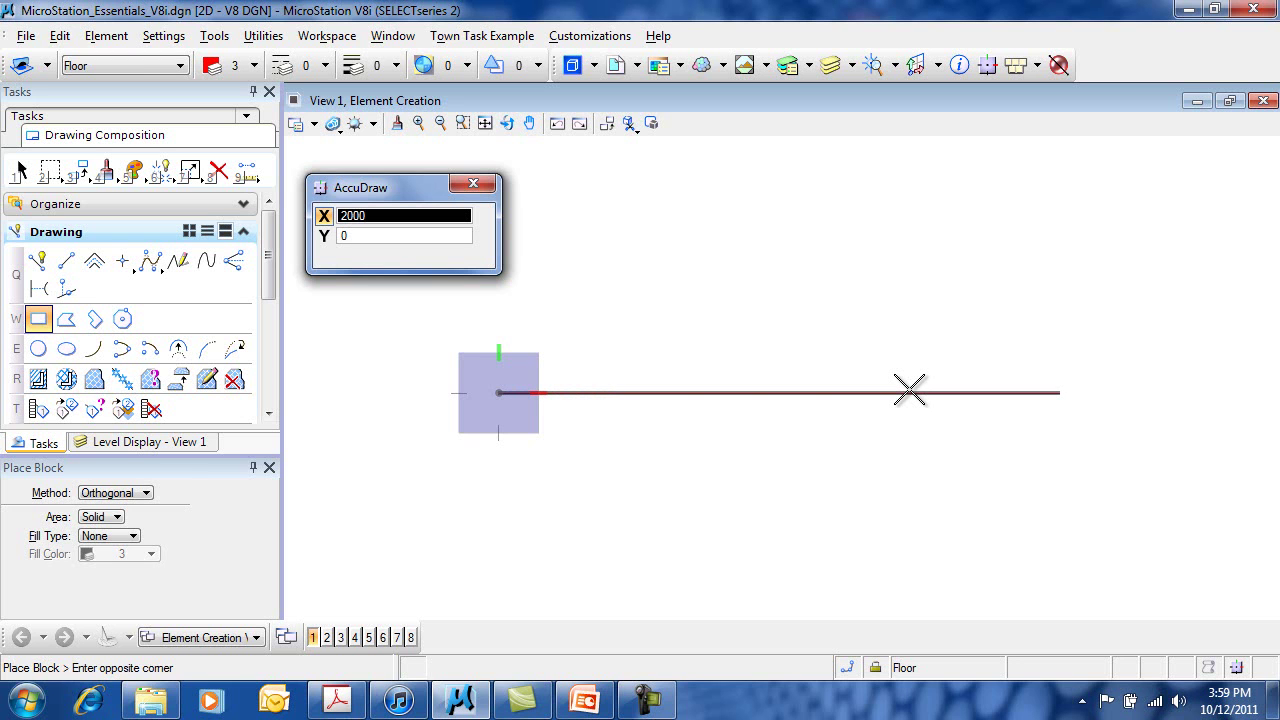
pyautogui.press('BackSpace')
pyautogui.press('BackSpace')
pyautogui.press('BackSpace')
pyautogui.press('BackSpace')
# Step: Set the block's X distance to 1000 and Y distance to 500, and place its opposite corner
pyautogui.write('1000')
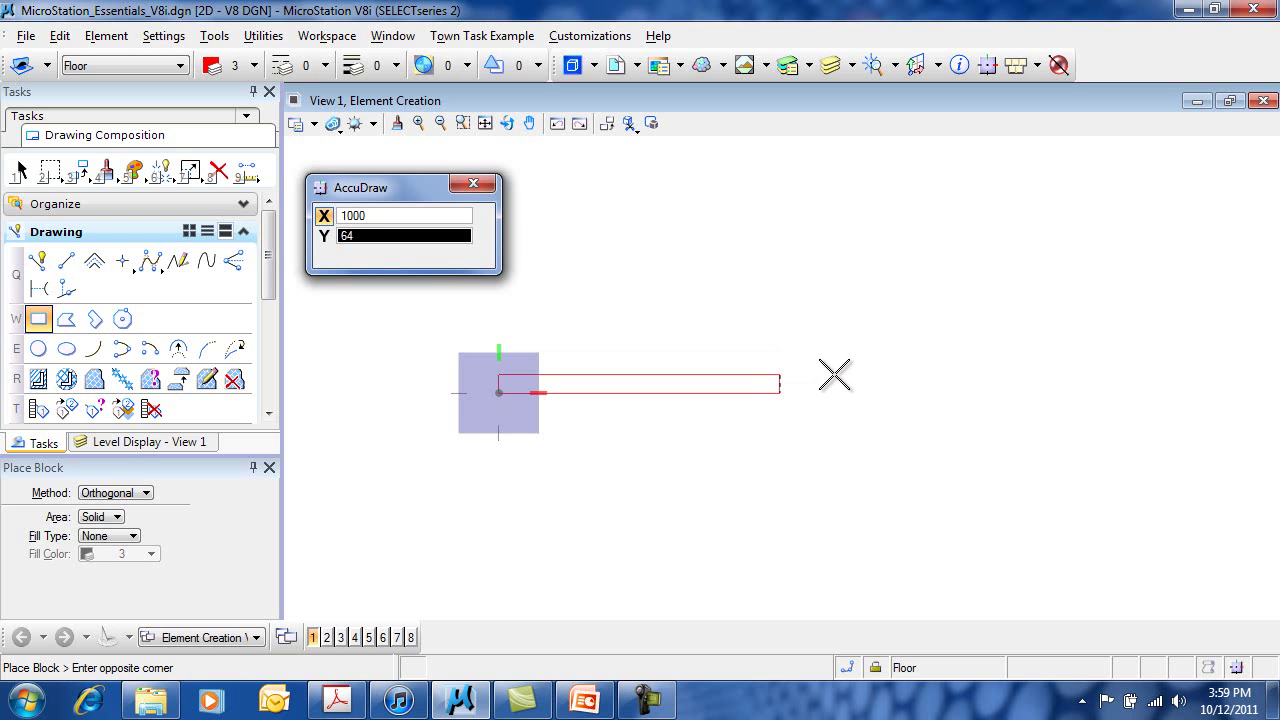
pyautogui.write('321')
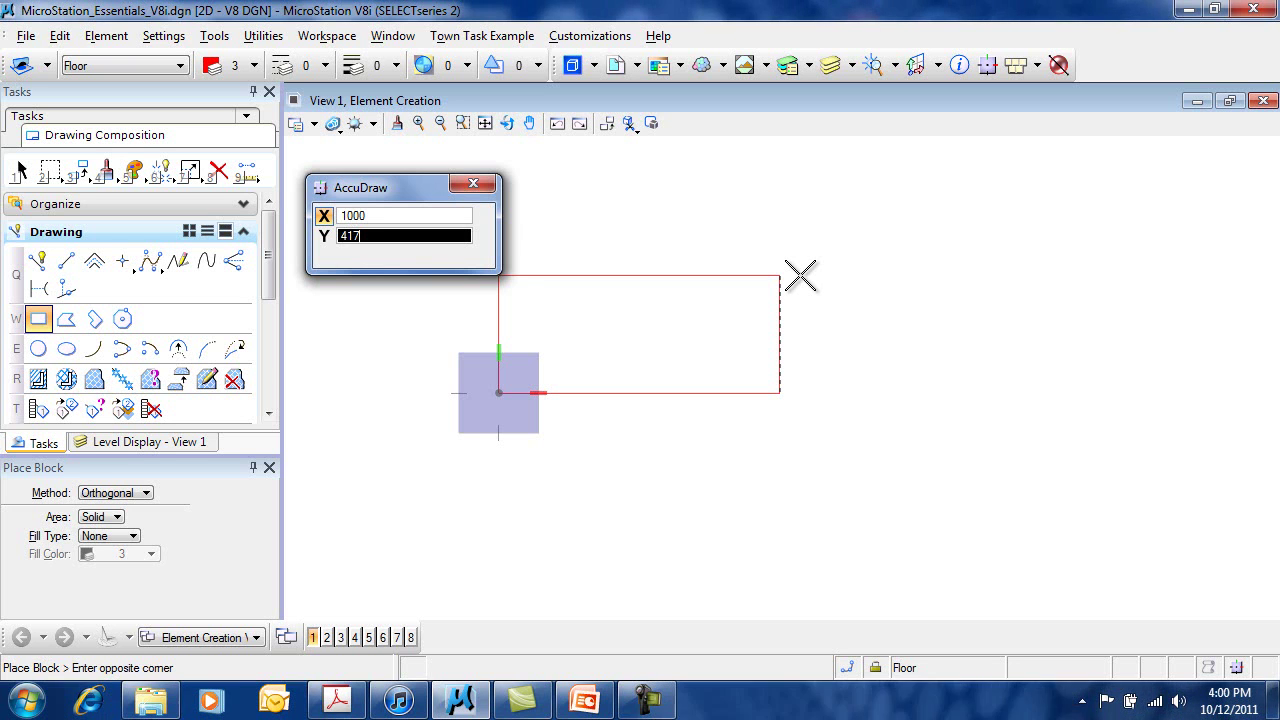
pyautogui.write('500')
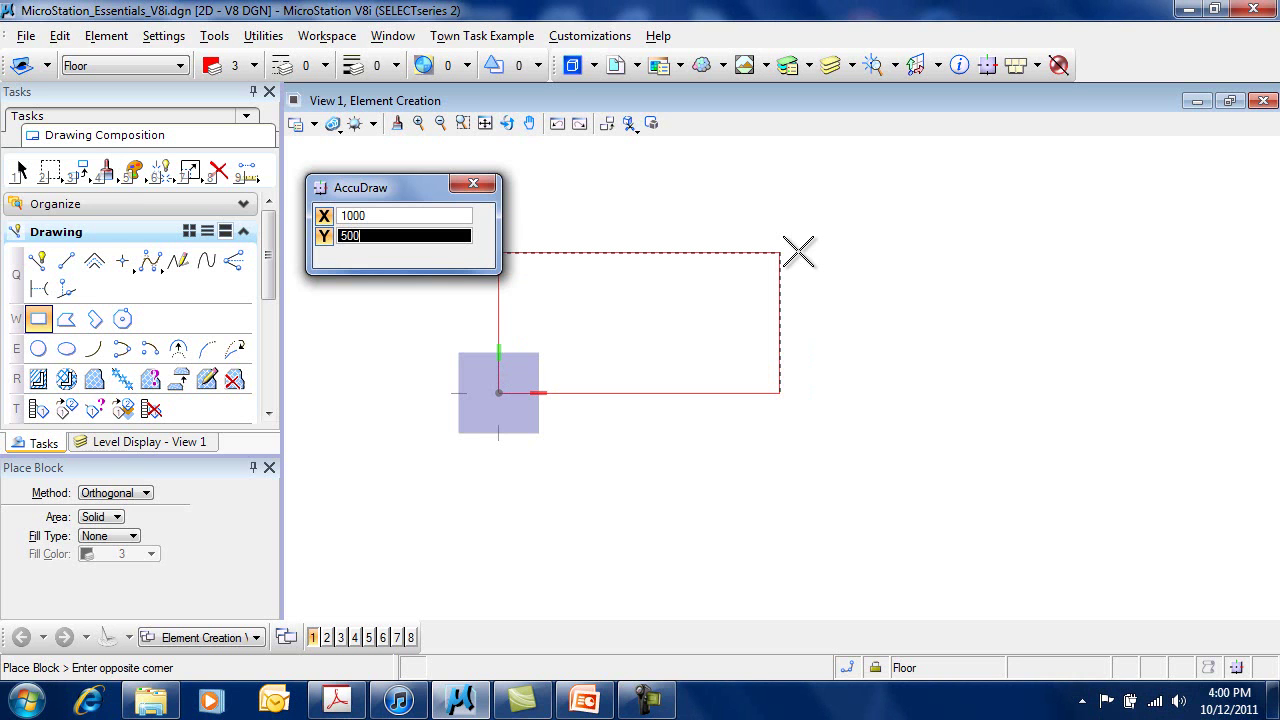
pyautogui.click(798, 252)
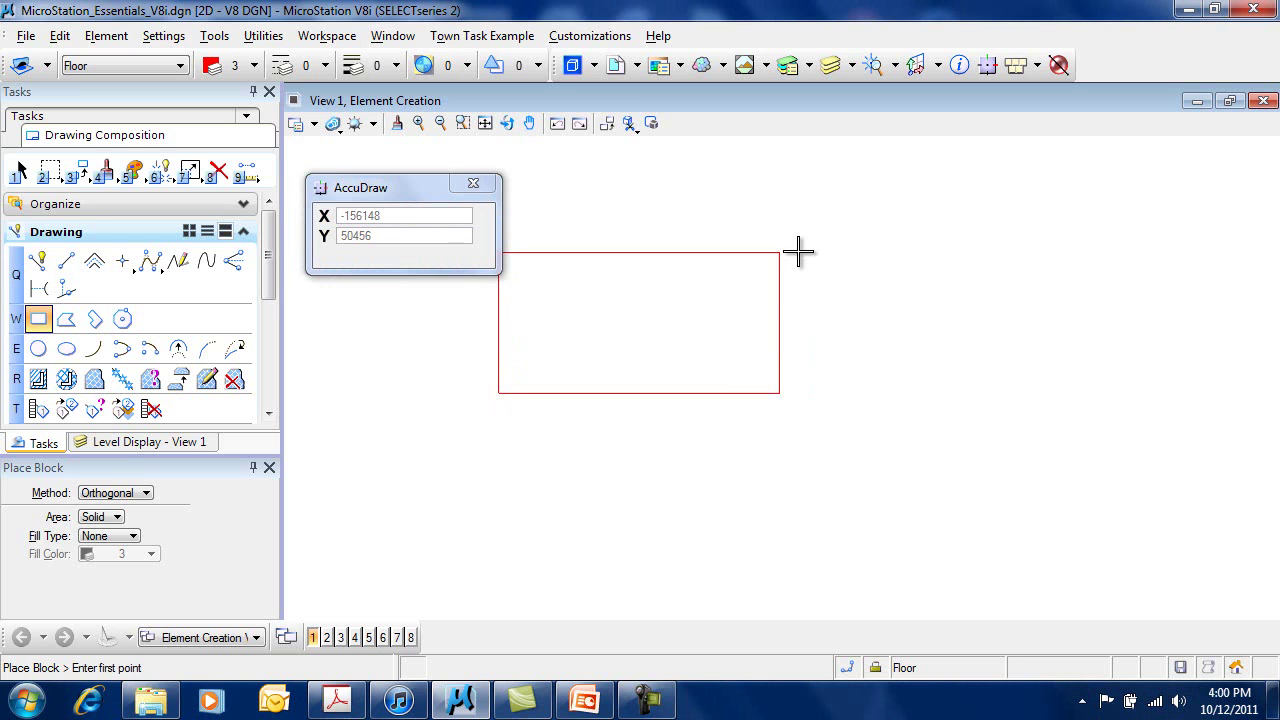
# Step: Place a second block of 500 by 500 below the first one, extending down from its first corner
pyautogui.click(702, 450)
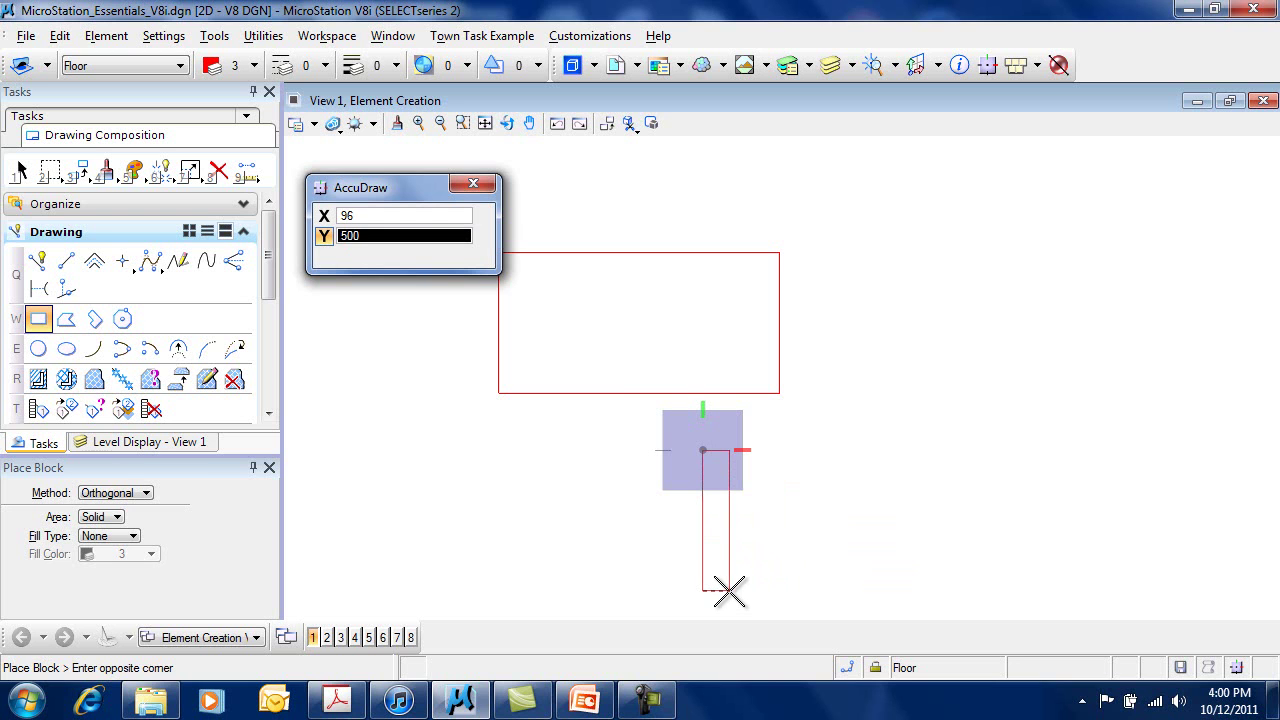
pyautogui.write('500')
pyautogui.click(832, 587)
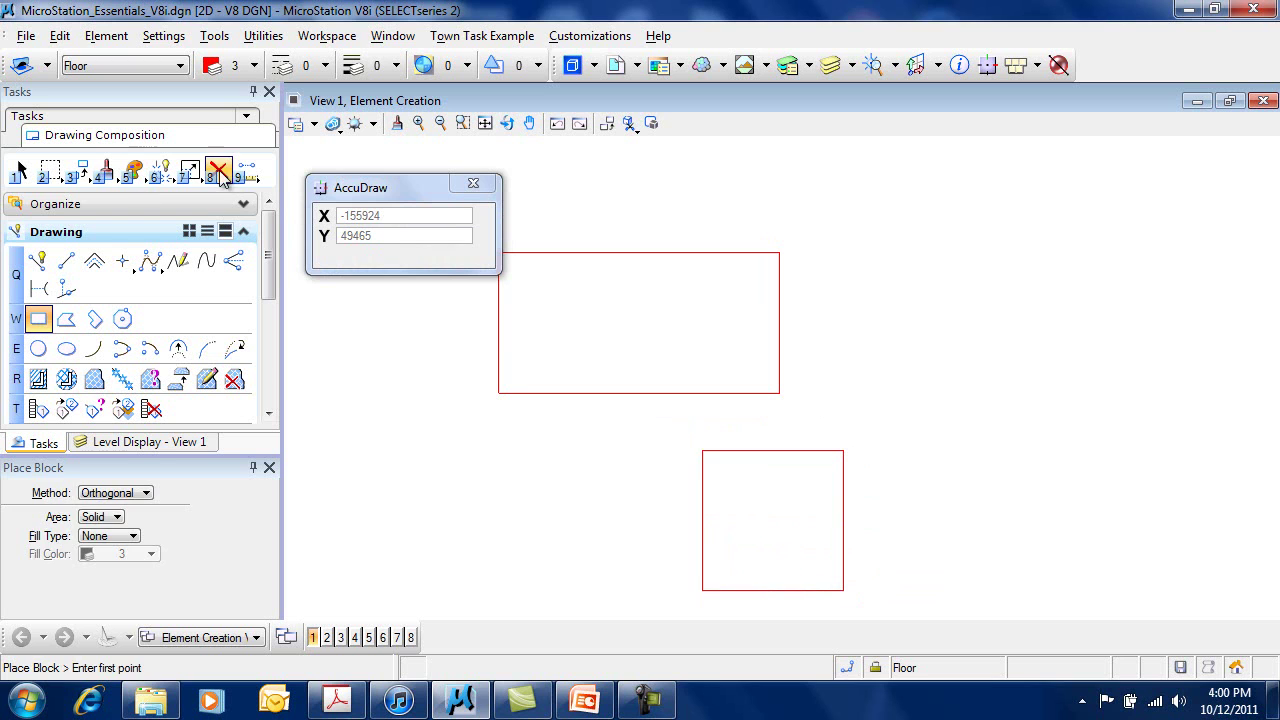
# Step: Delete the square block and the 1000 by 500 block
pyautogui.click(219, 172)
pyautogui.click(701, 453)
pyautogui.click(679, 393)
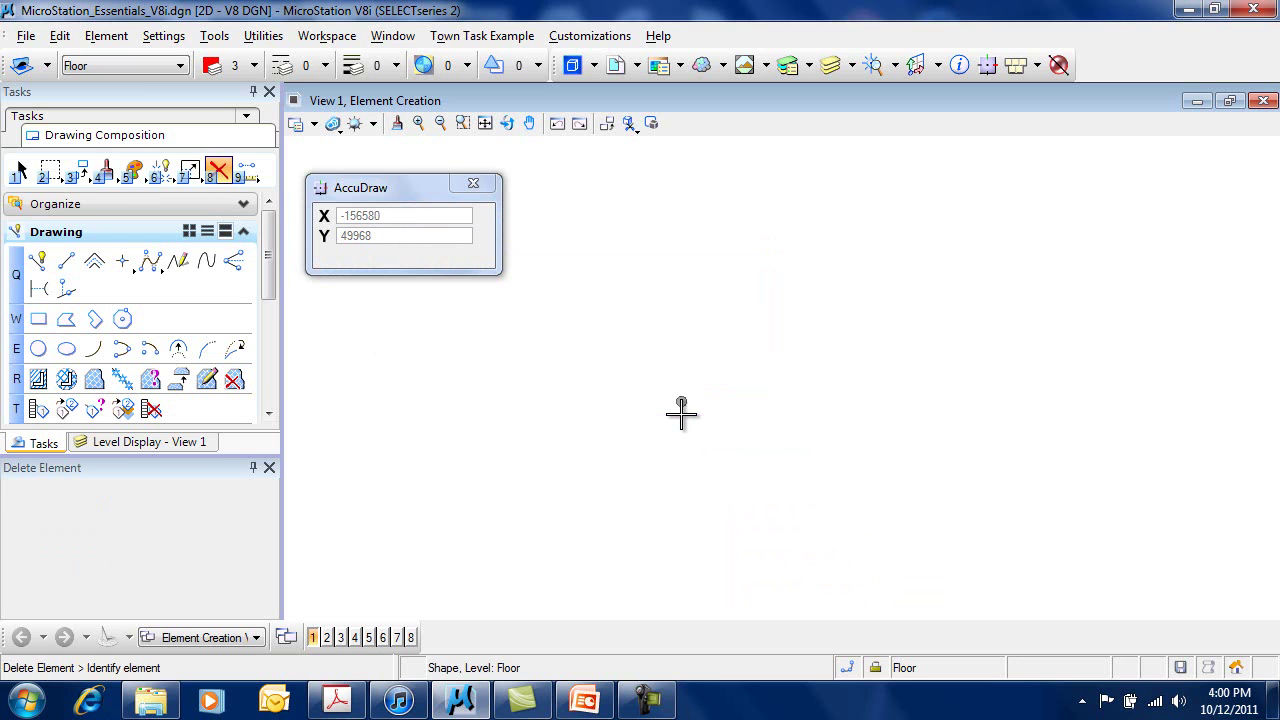
# Step: Place a circle by center with a radius of 100, and undo its placement
pyautogui.click(40, 357)
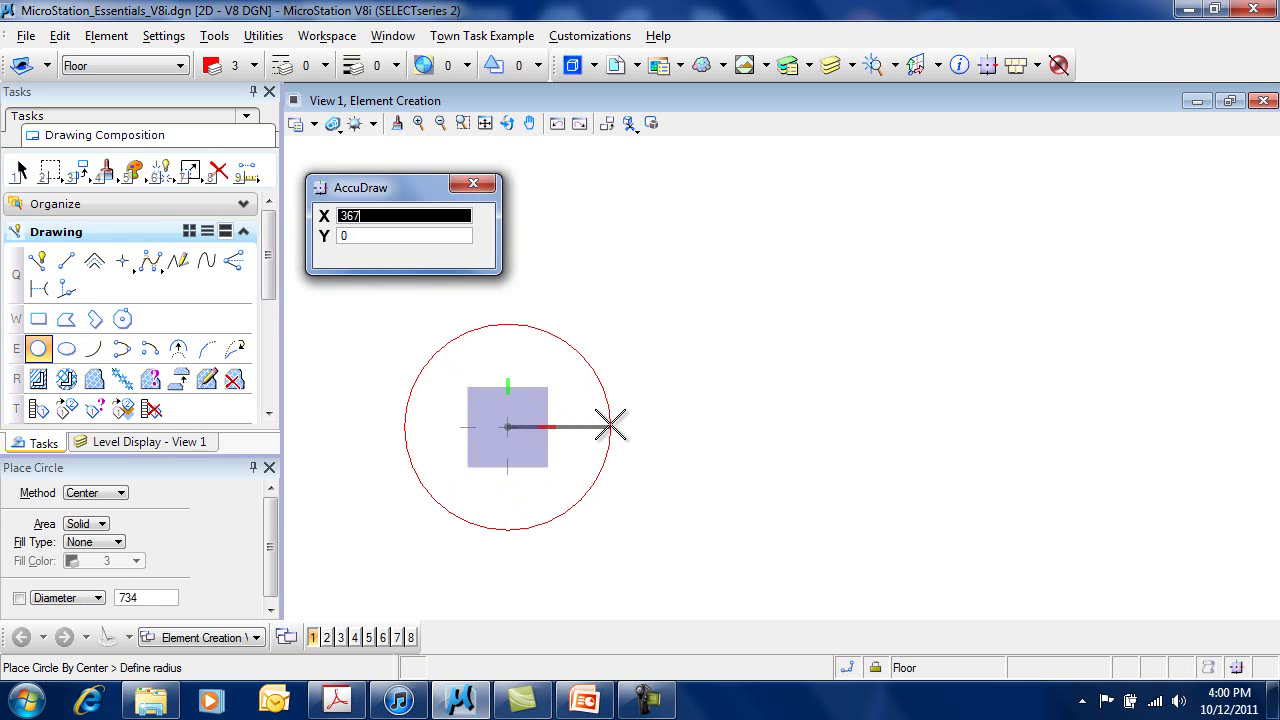
pyautogui.write('100')
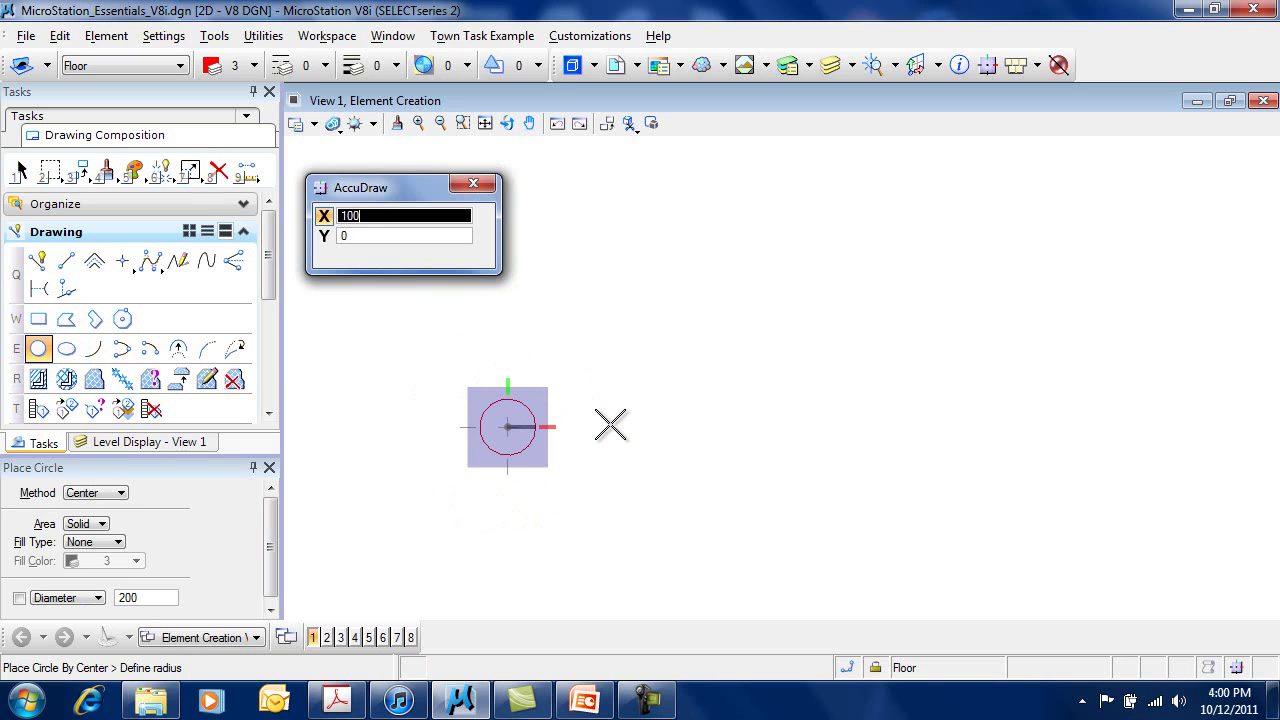
pyautogui.click(610, 425)
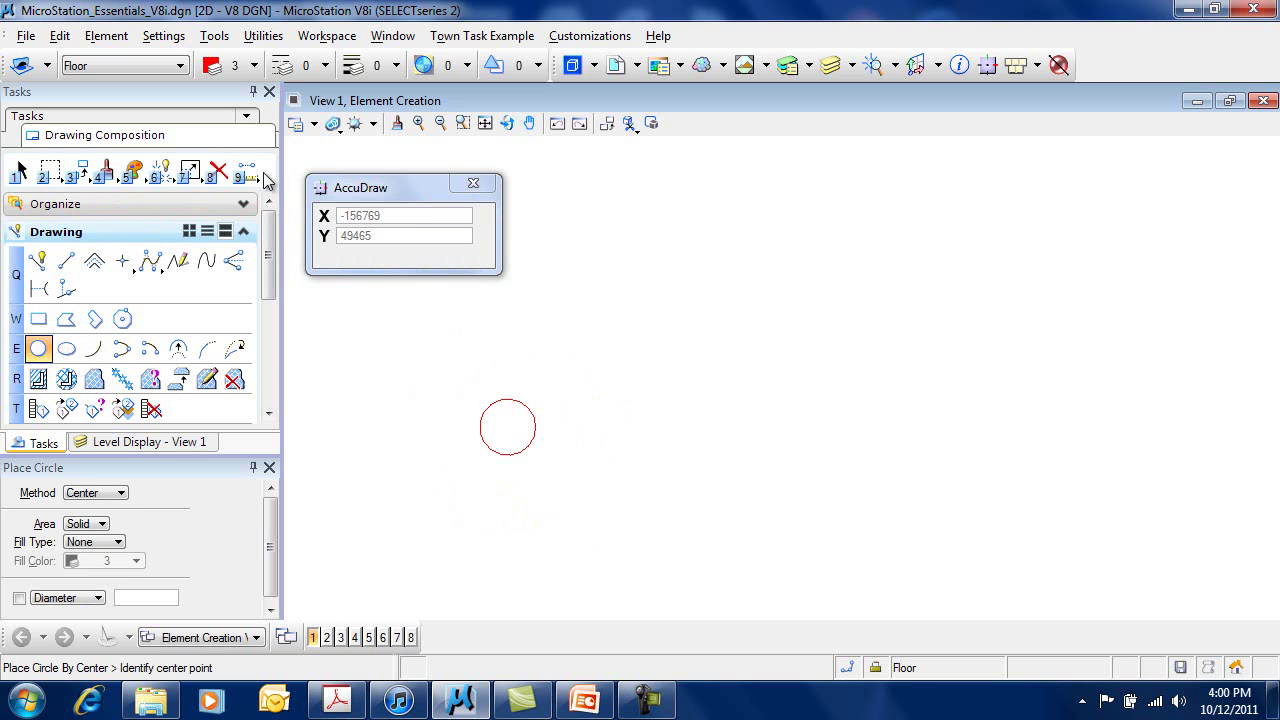
pyautogui.hotkey('ctrl', 'z')
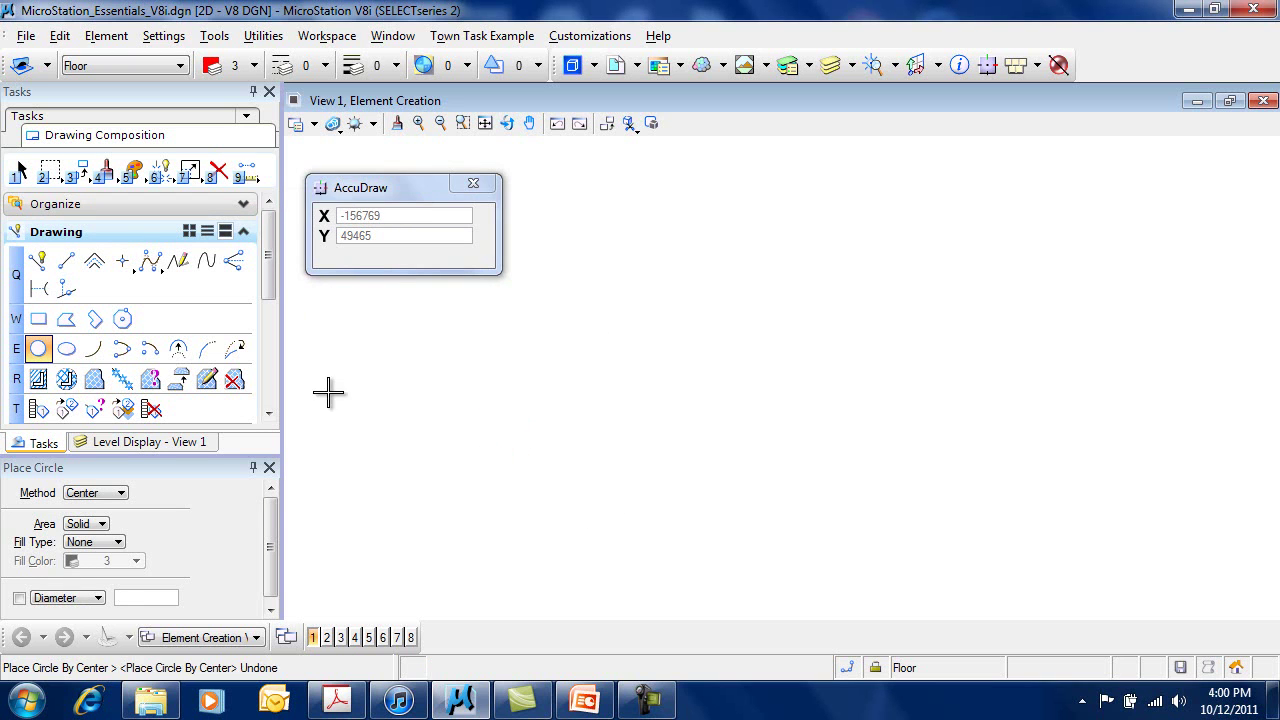
# Step: Draw a closed six-sided L-shaped outline of straight segments with Place SmartLine, making its longest vertical side about 721 long
pyautogui.click(38, 261)
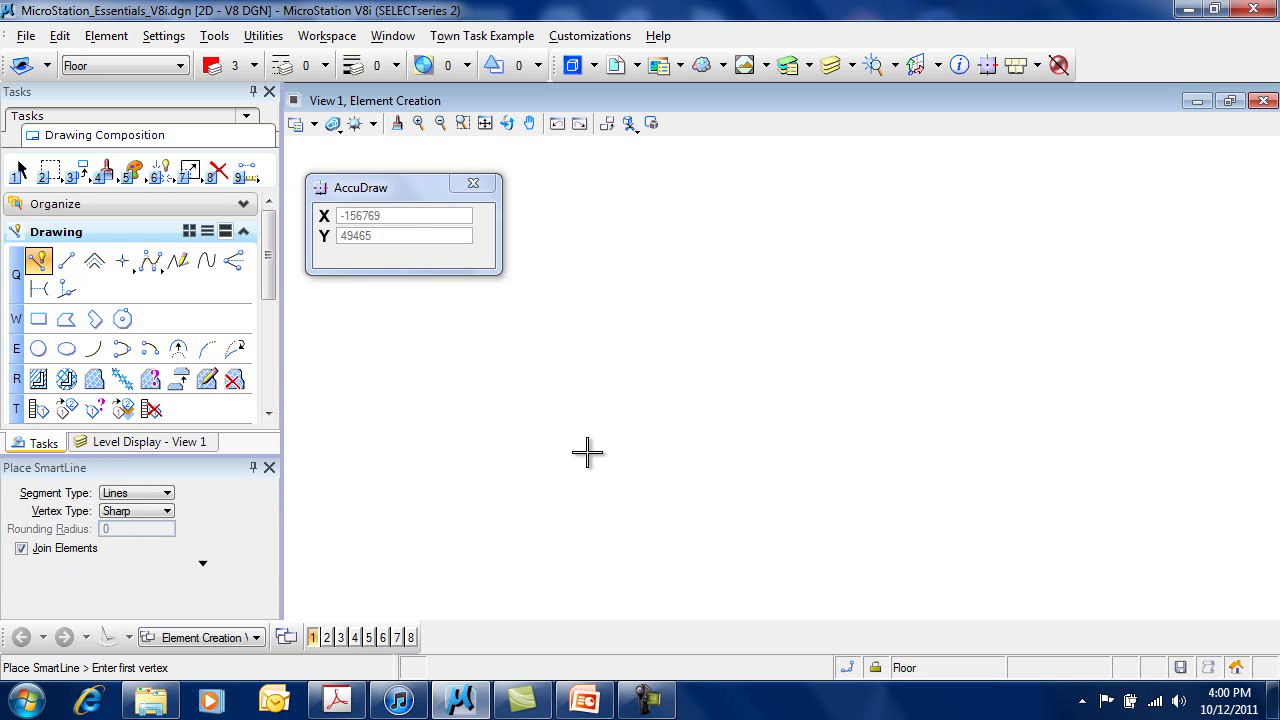
pyautogui.click(520, 452)
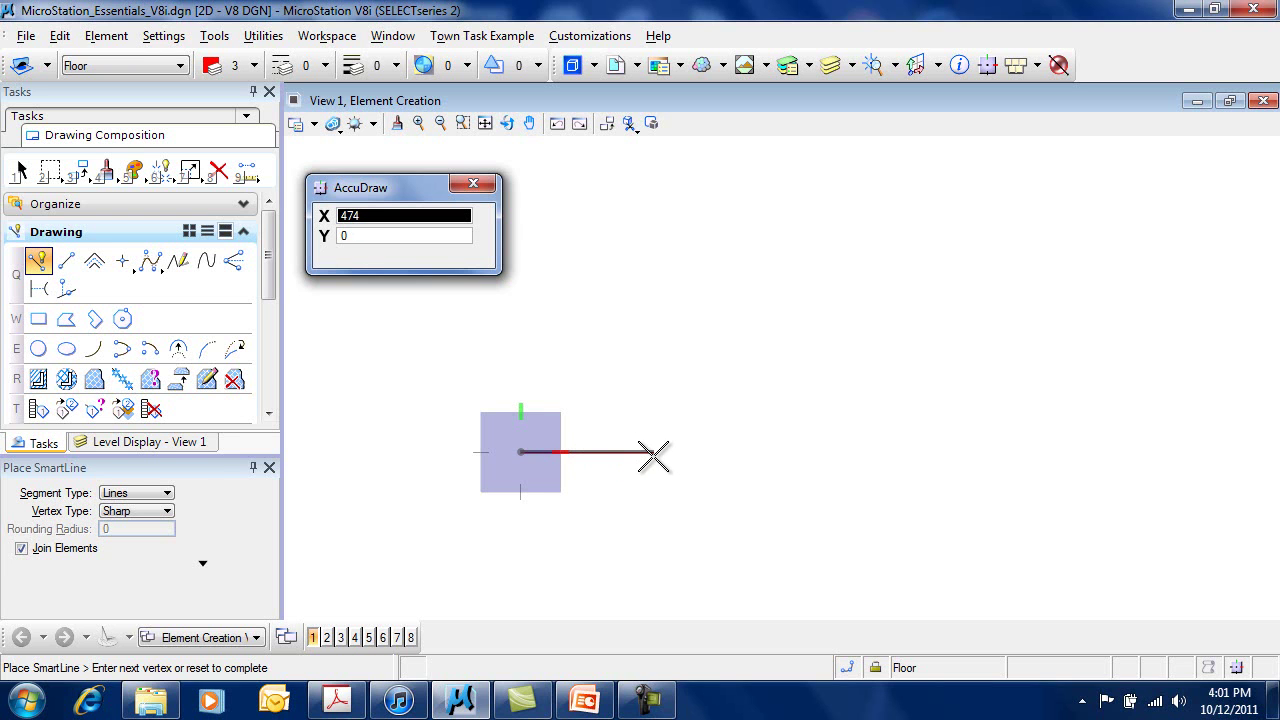
pyautogui.click(731, 452)
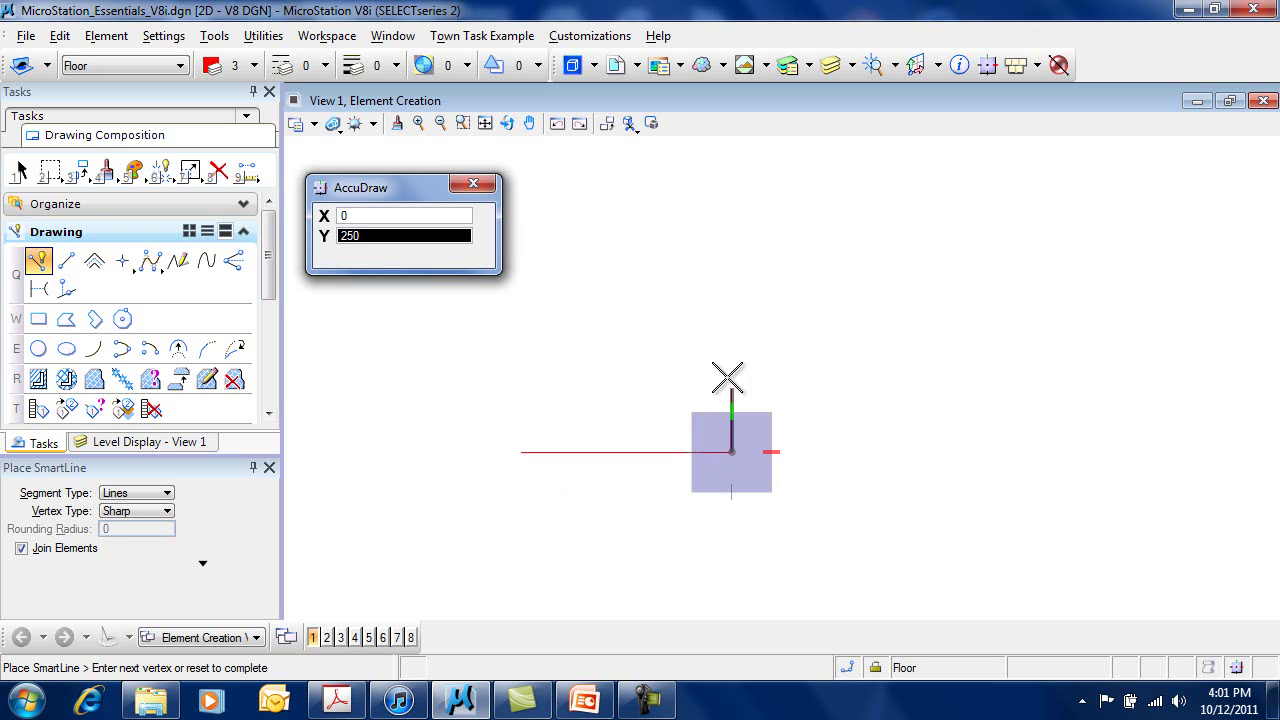
pyautogui.click(731, 331)
pyautogui.click(884, 331)
pyautogui.click(884, 533)
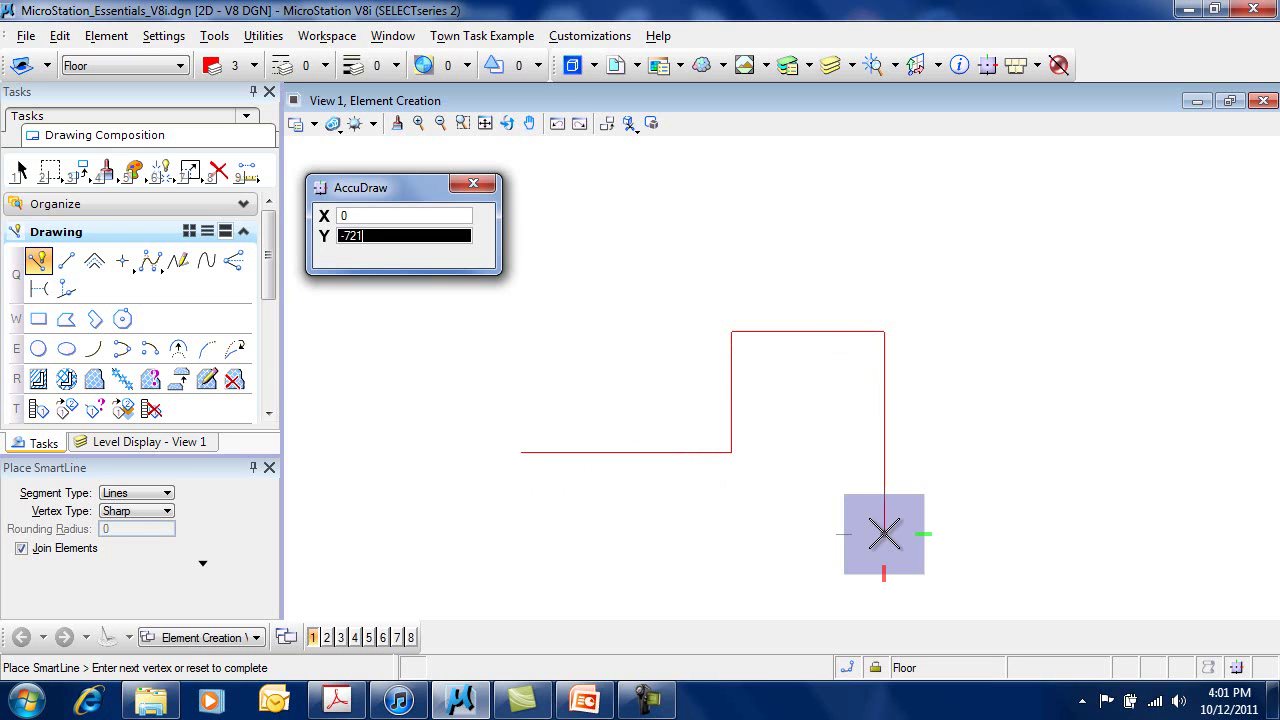
pyautogui.press('Return')
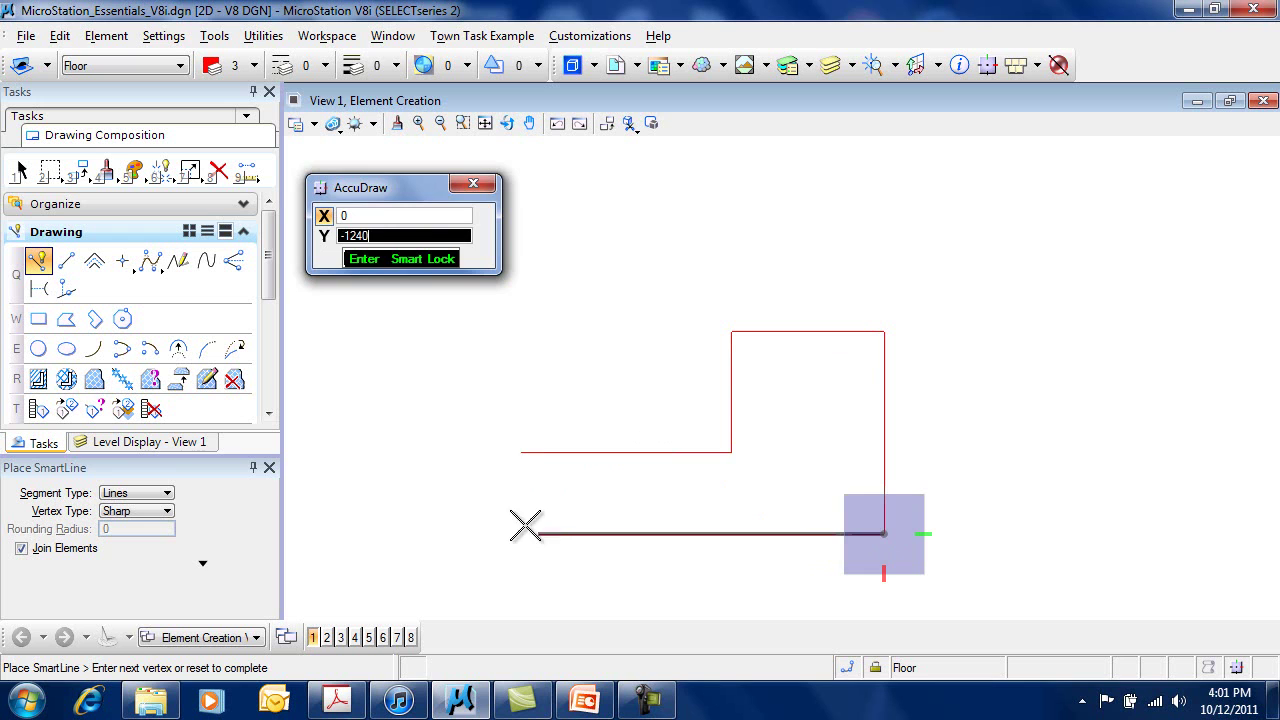
pyautogui.click(521, 452)
pyautogui.click(521, 452)
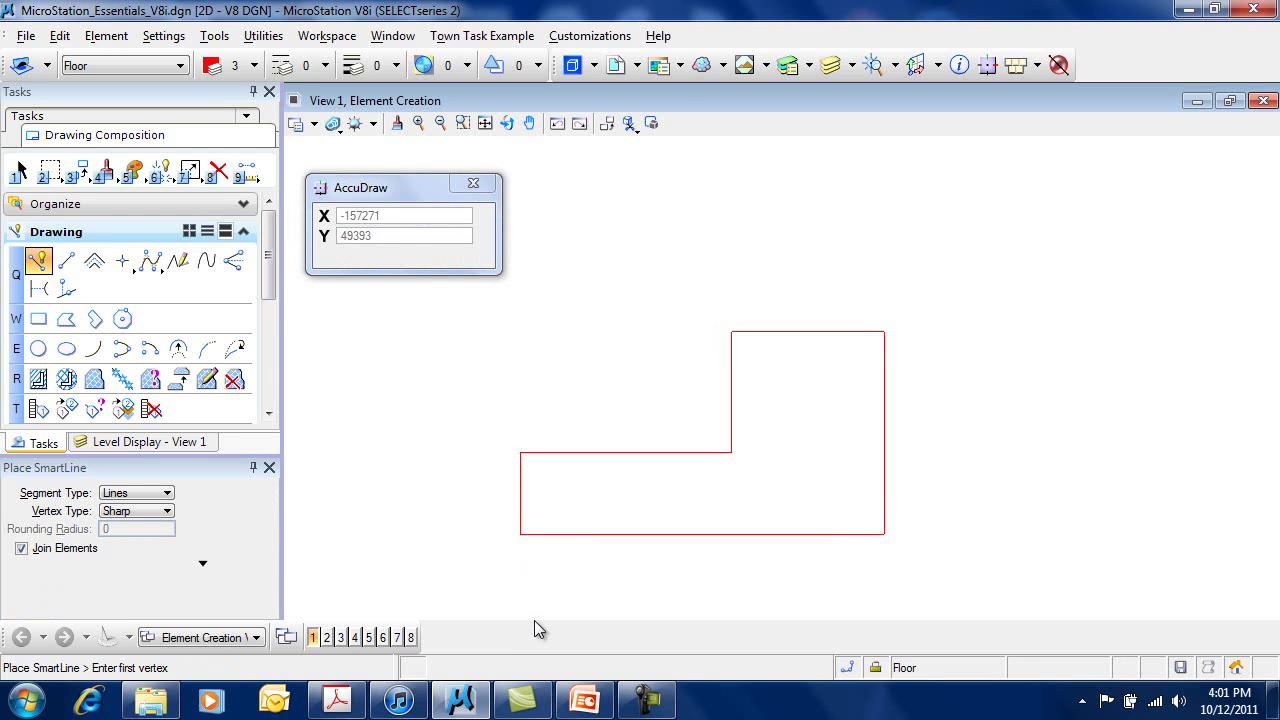
# Step: Delete the closed L-shaped outline
pyautogui.click(217, 172)
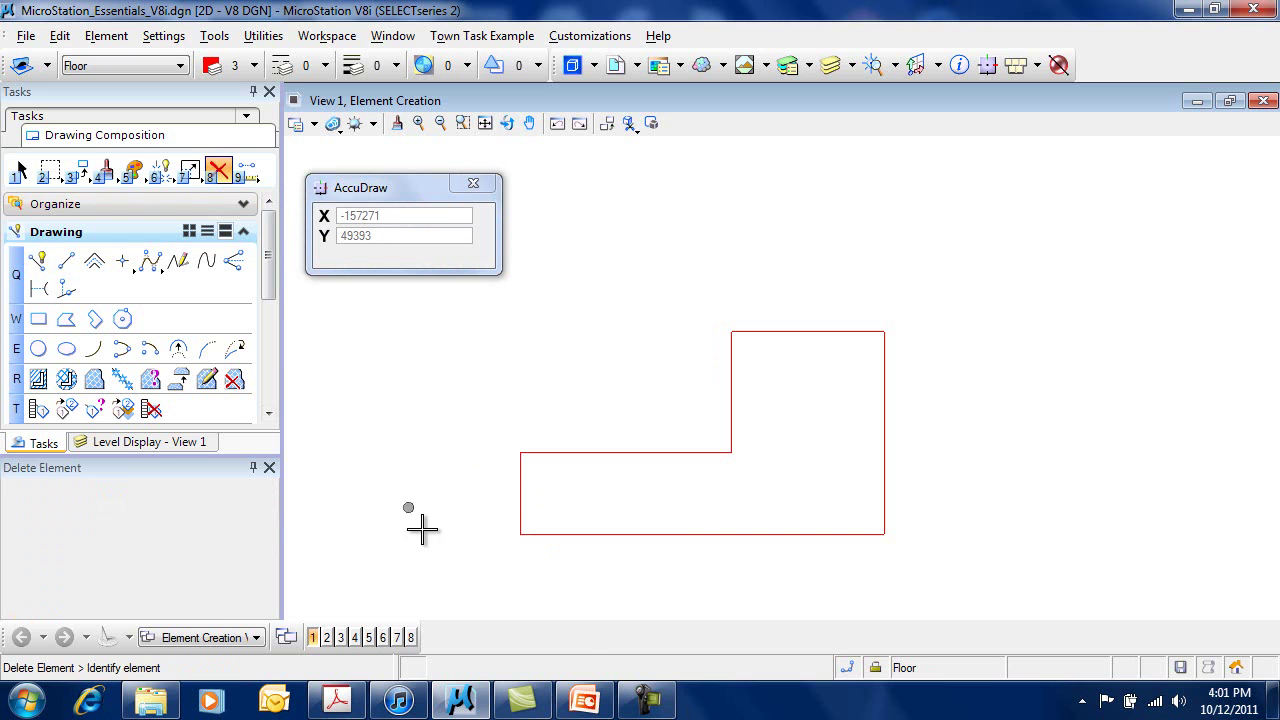
pyautogui.click(612, 452)
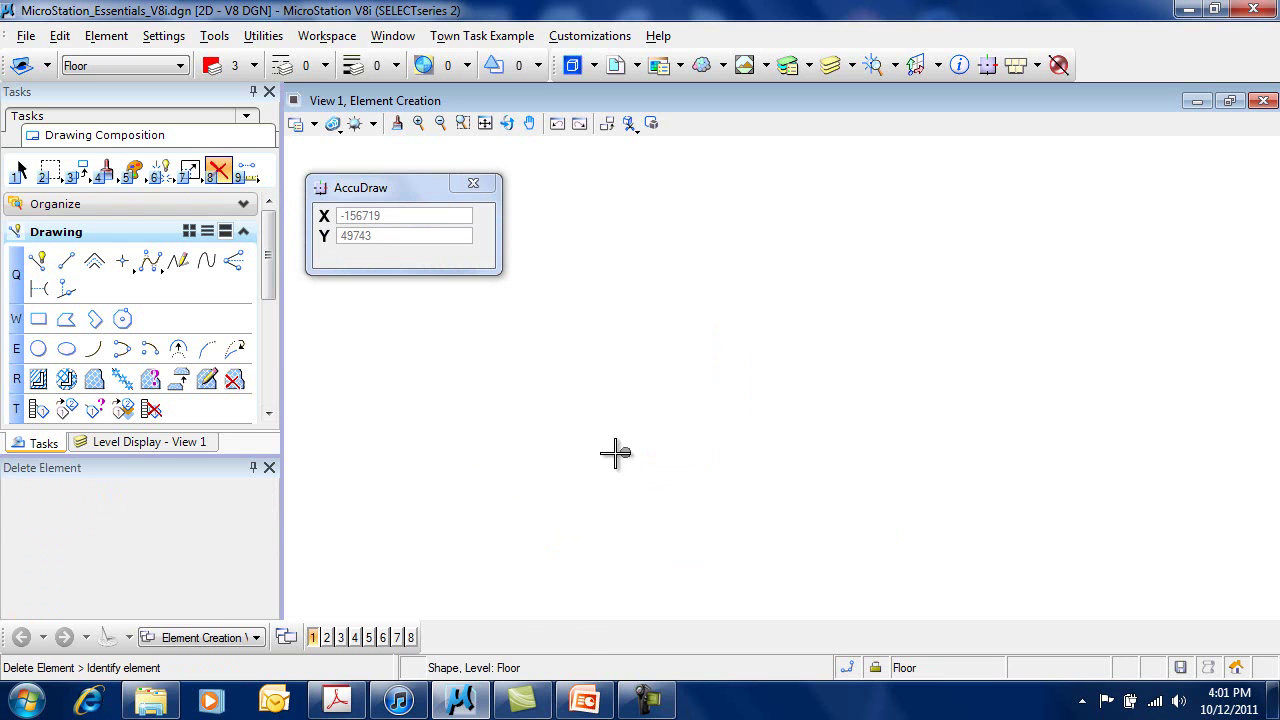
# Step: Draw a closed six-sided, tilted L-shaped outline with Place SmartLine, offsetting the first segment's end 1000 in X and 500 in Y
pyautogui.click(38, 261)
pyautogui.click(440, 430)
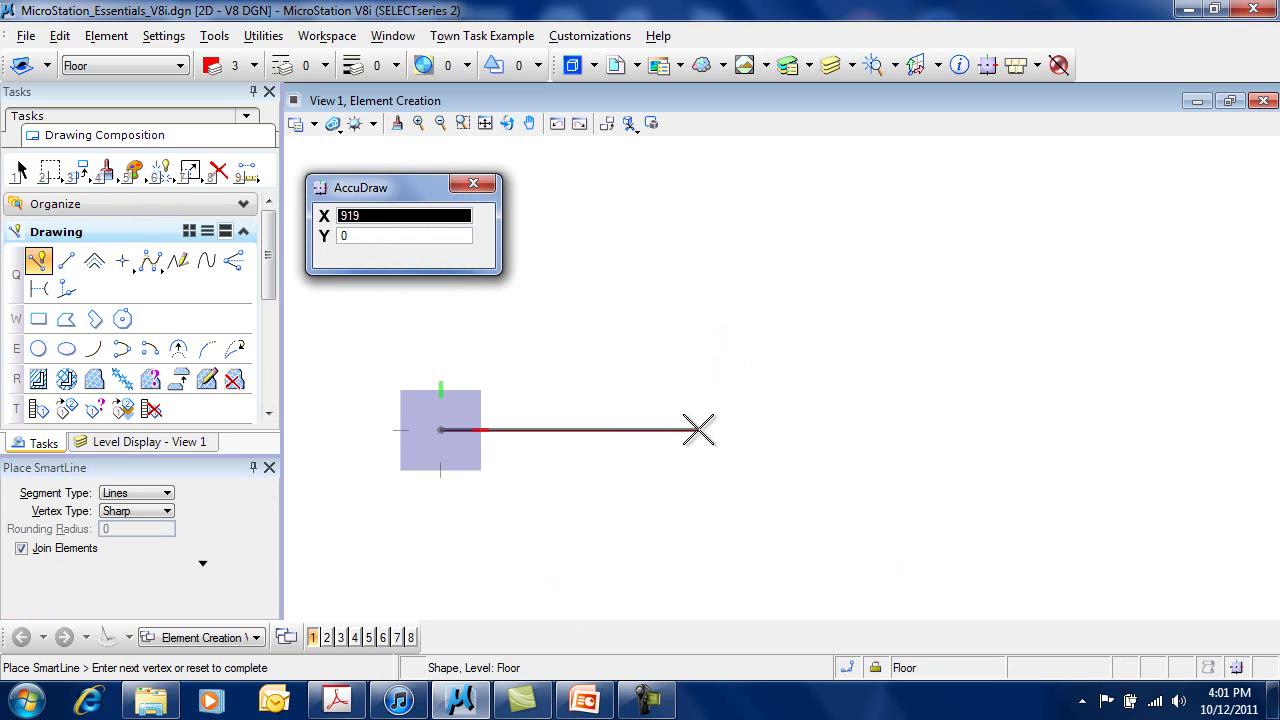
pyautogui.write('1000')
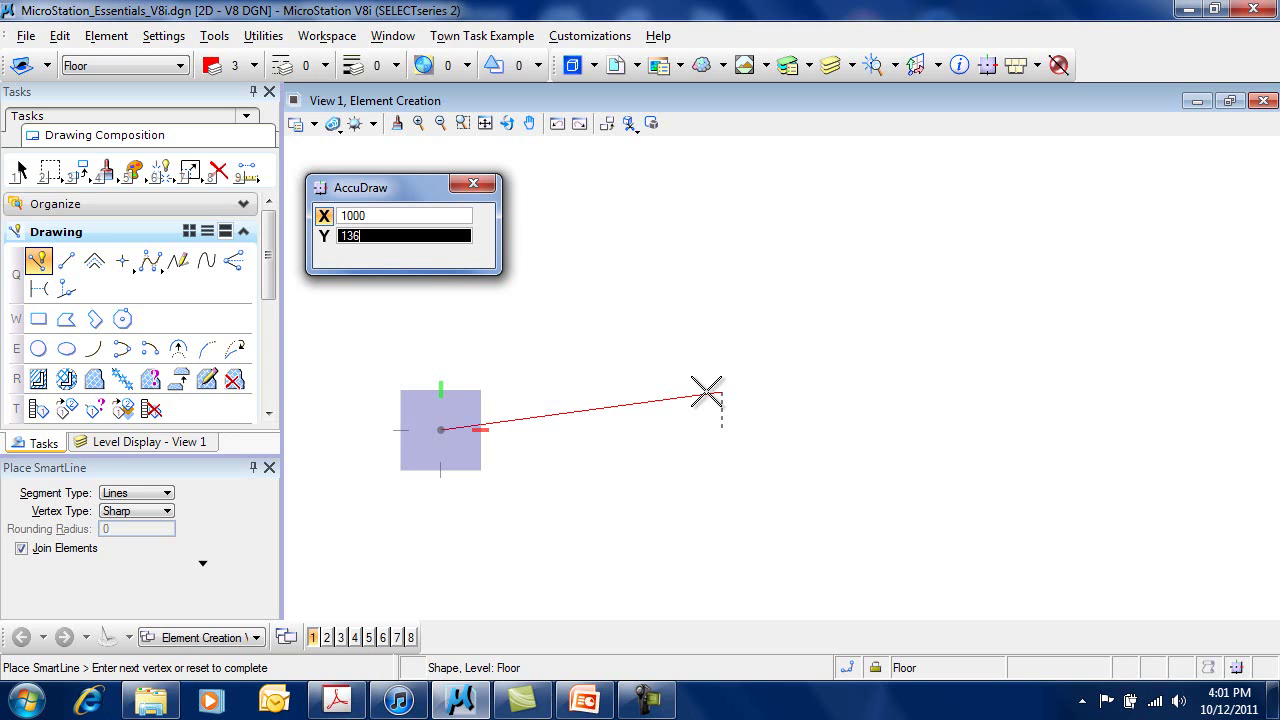
pyautogui.write('500')
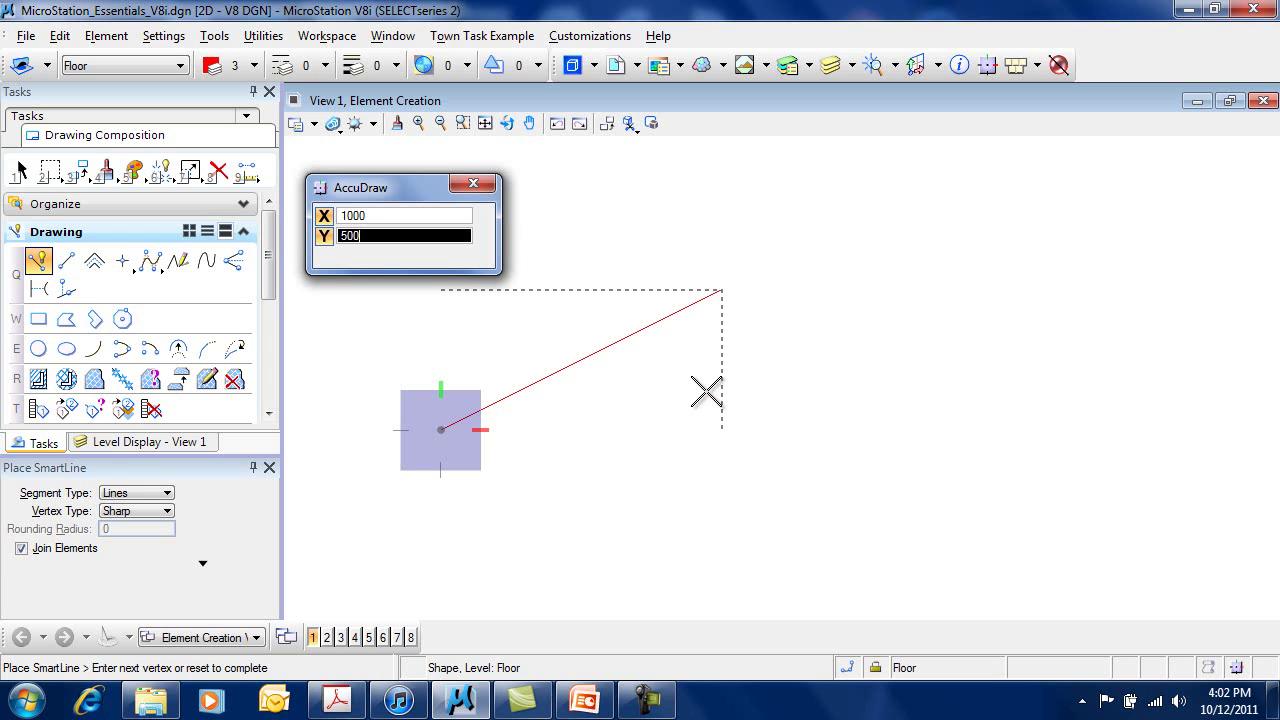
pyautogui.click(706, 392)
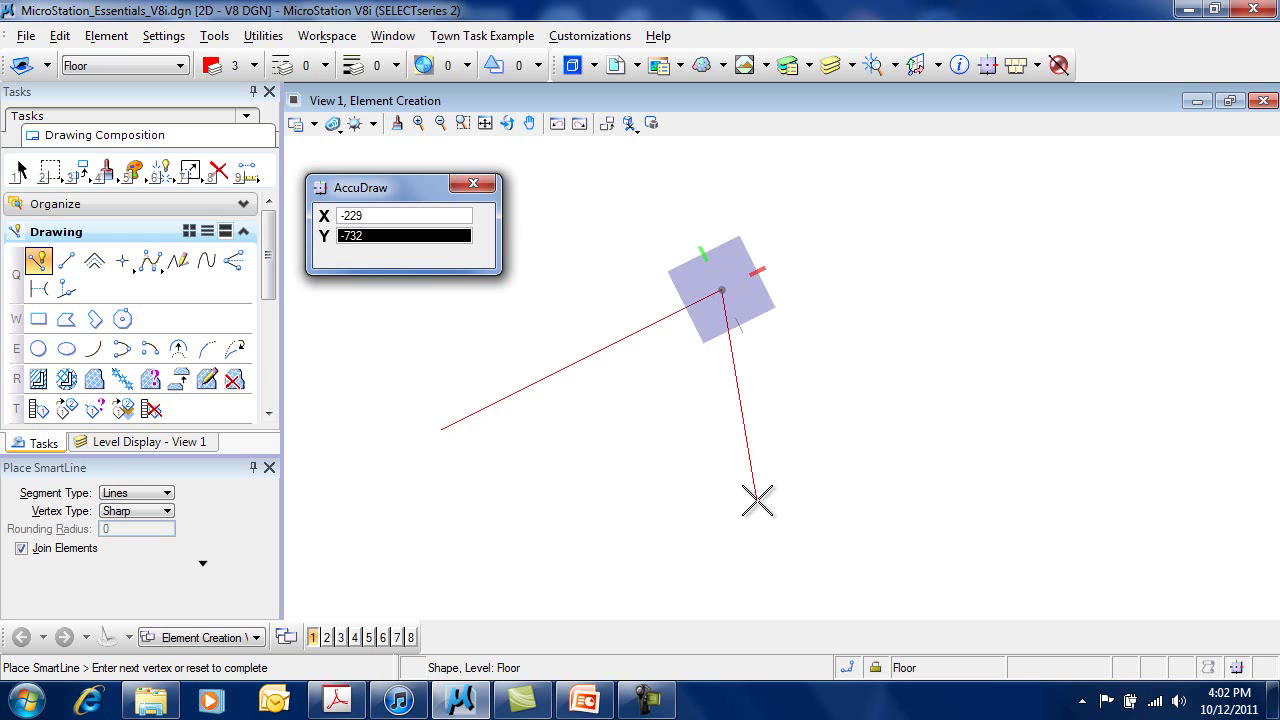
pyautogui.click(762, 369)
pyautogui.click(893, 306)
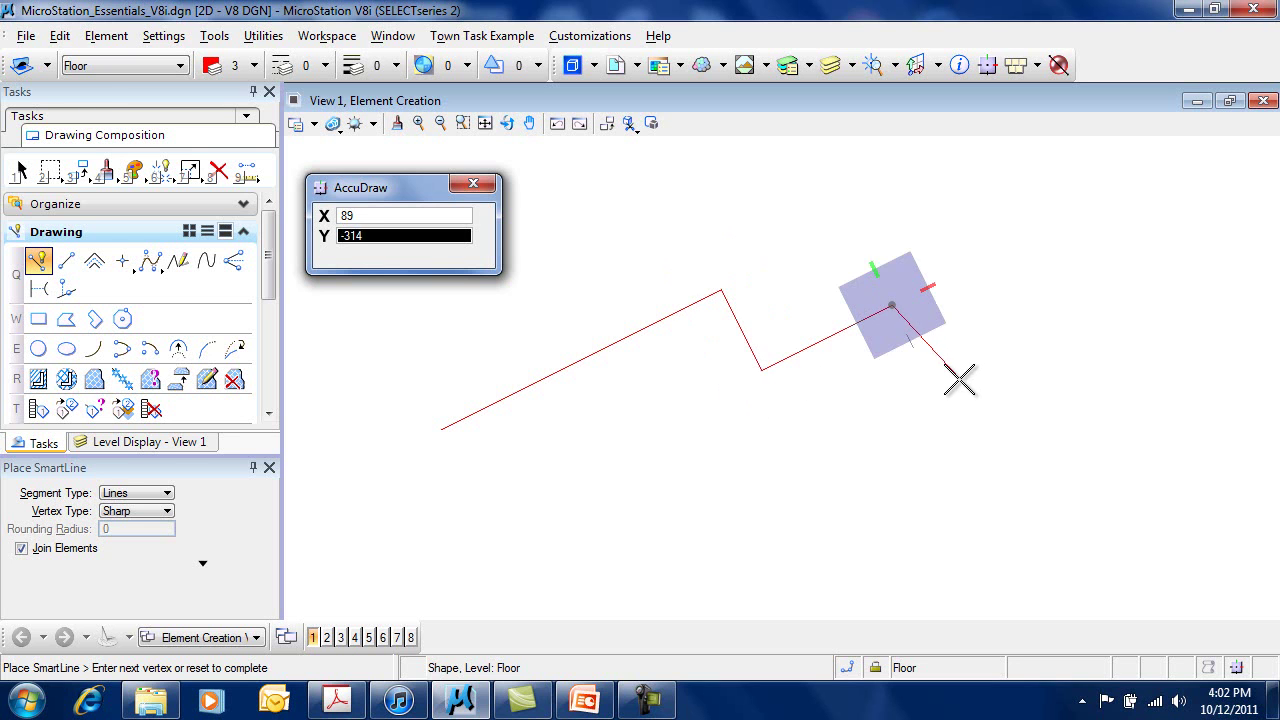
pyautogui.click(940, 405)
pyautogui.press('Return')
pyautogui.click(443, 429)
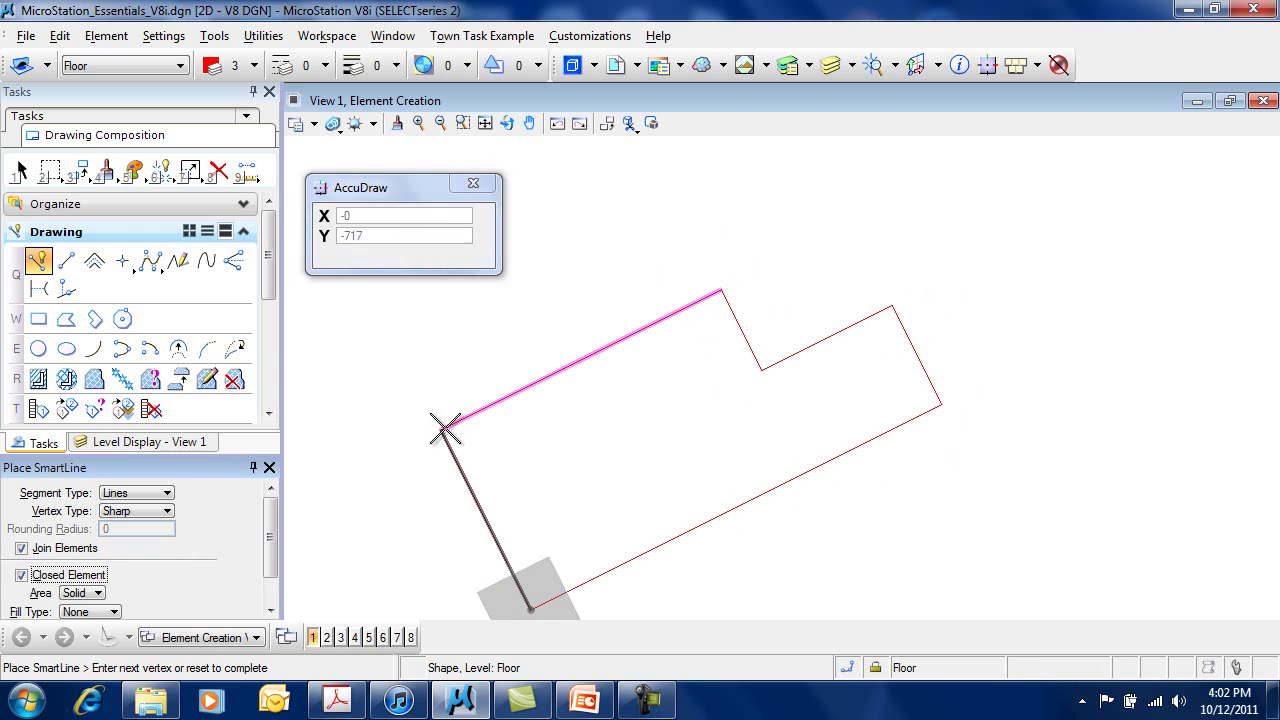
pyautogui.click(443, 429)
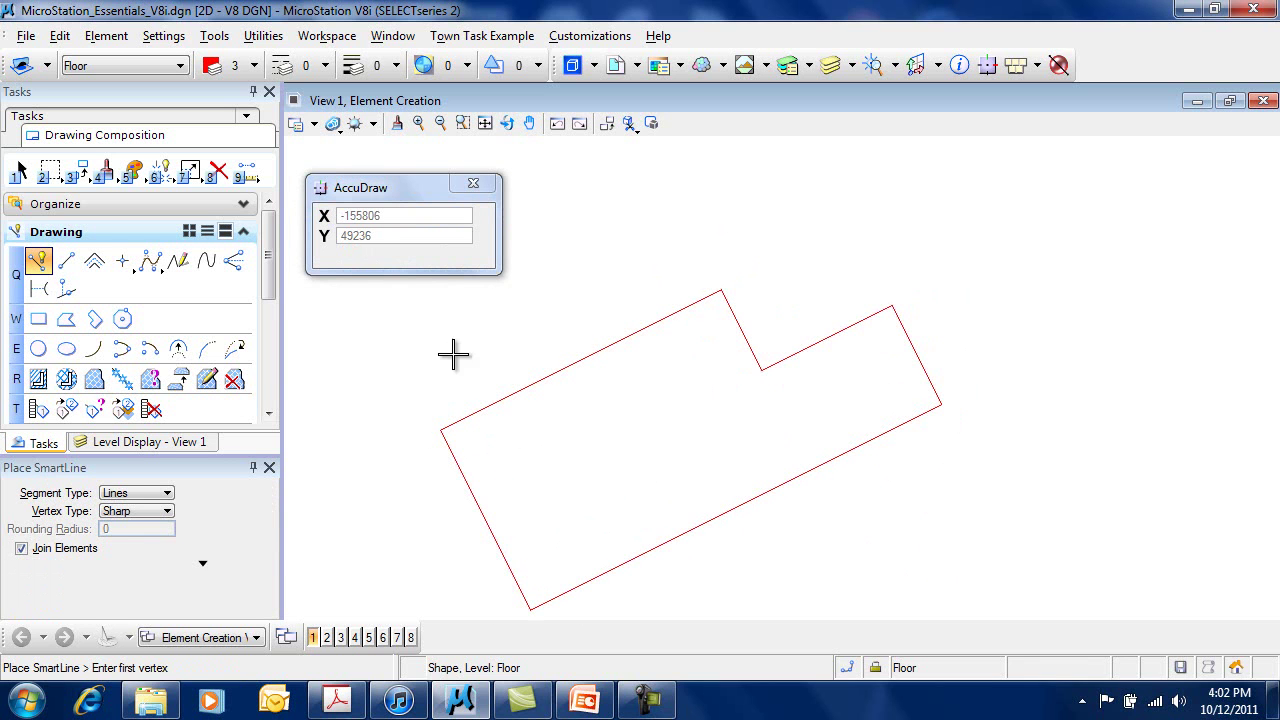
# Step: Delete the tilted L-shaped outline
pyautogui.click(218, 171)
pyautogui.click(550, 371)
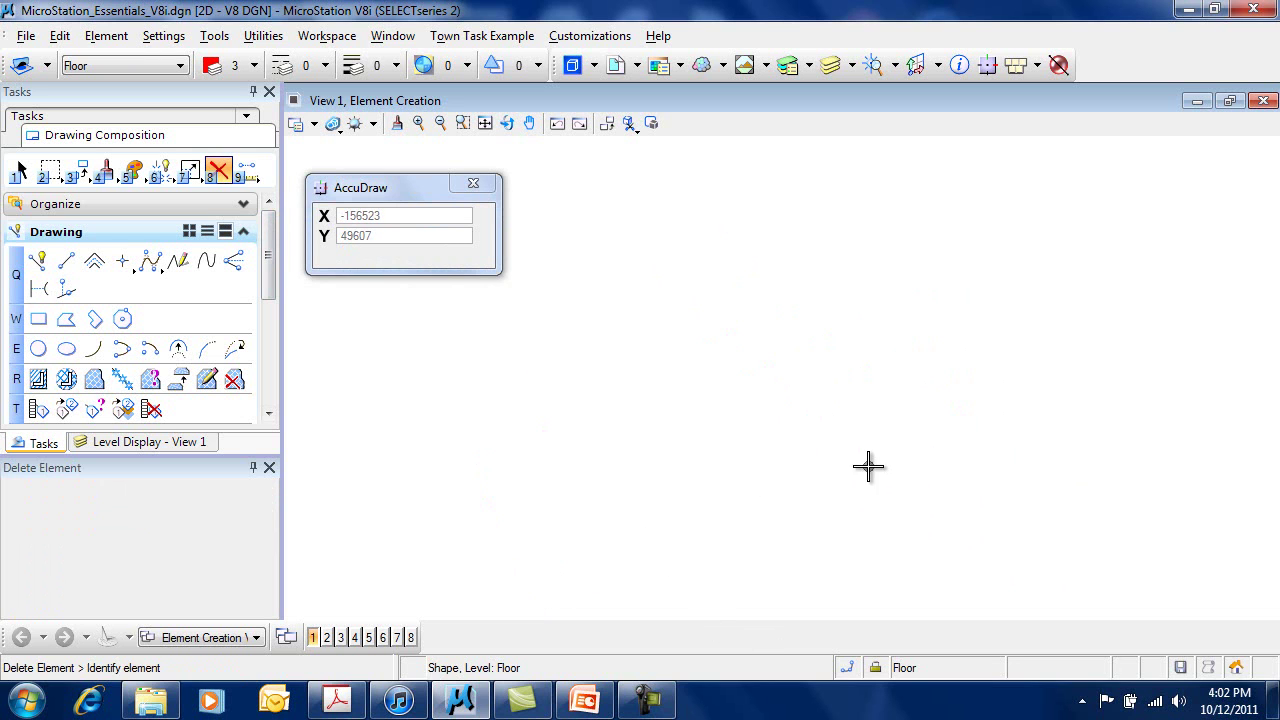
# Step: Display the AccuDraw shortcuts list and arrange it beside the AccuDraw window, clear of the city map
pyautogui.moveTo(903, 463); pyautogui.dragTo(574, 477, button='middle')
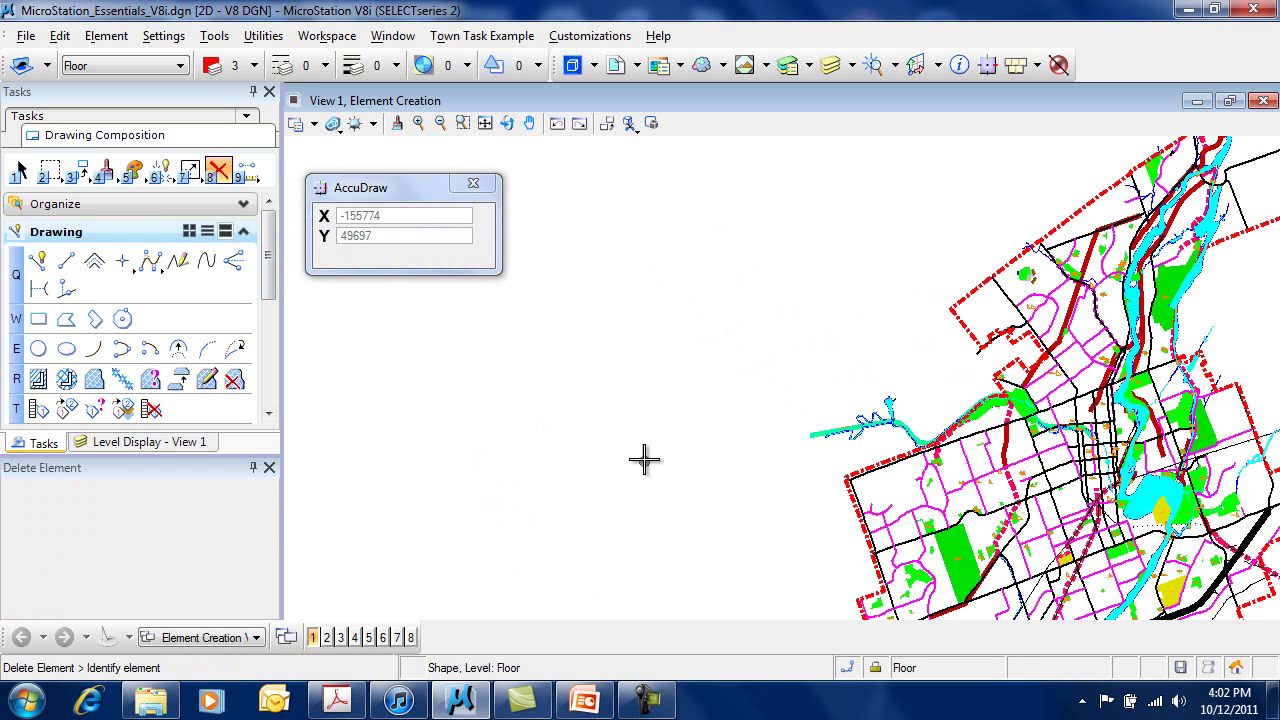
pyautogui.moveTo(376, 189); pyautogui.dragTo(517, 253)
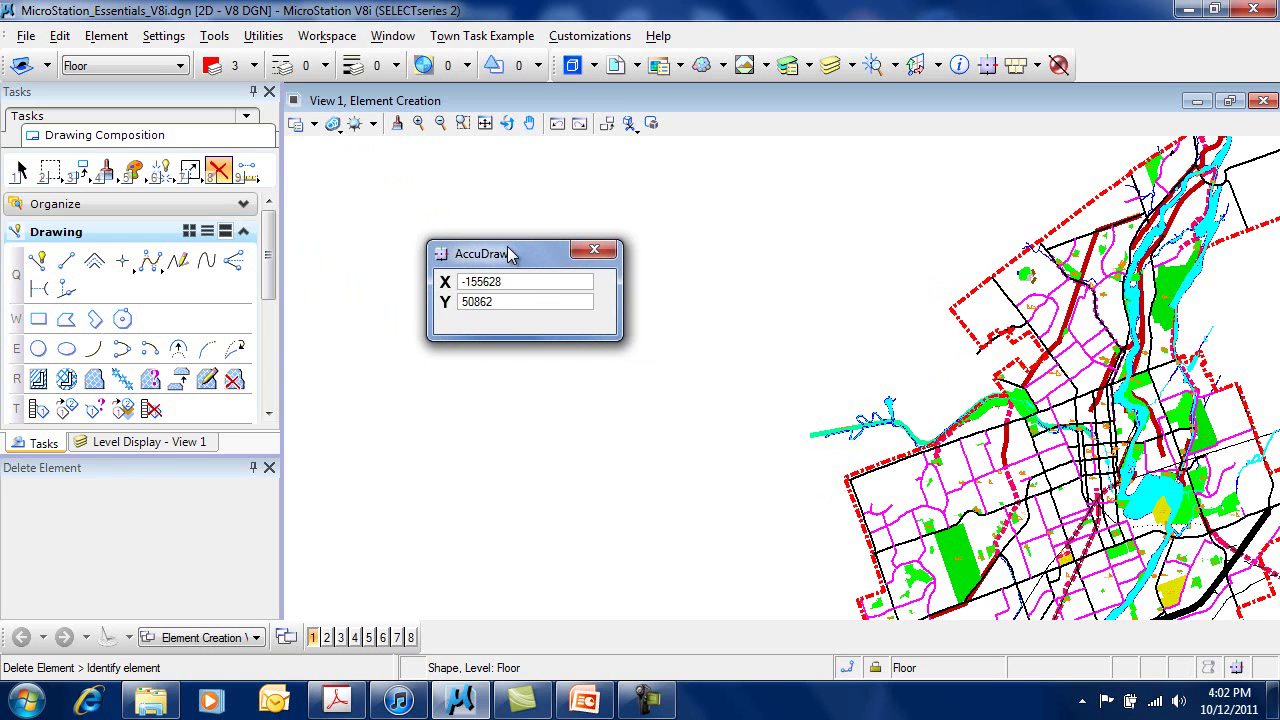
pyautogui.click(154, 470)
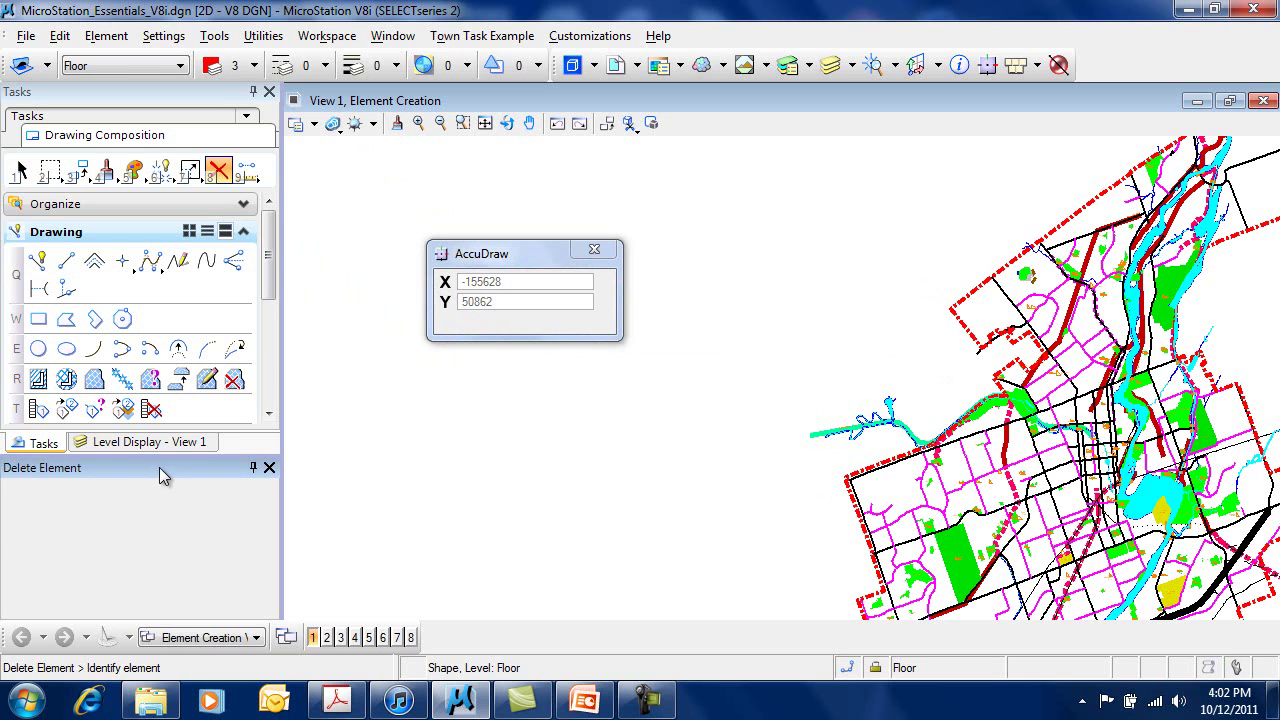
pyautogui.click(523, 256)
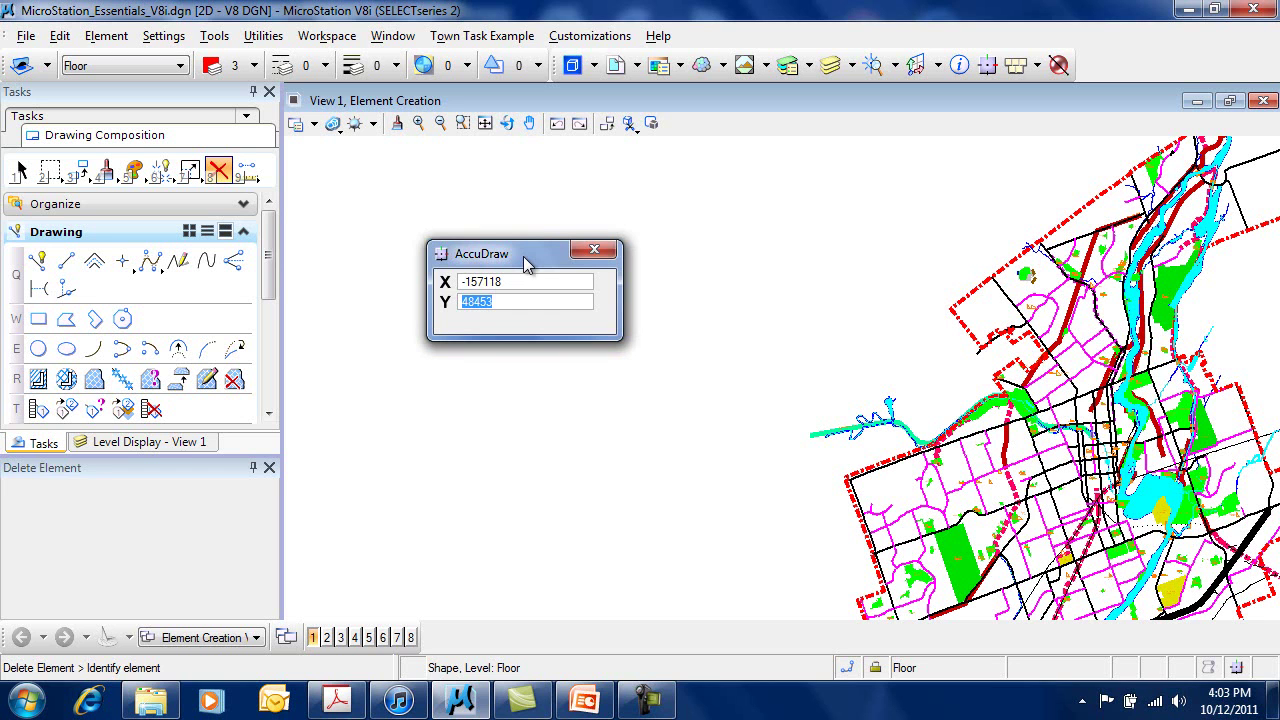
pyautogui.moveTo(524, 256); pyautogui.dragTo(722, 174)
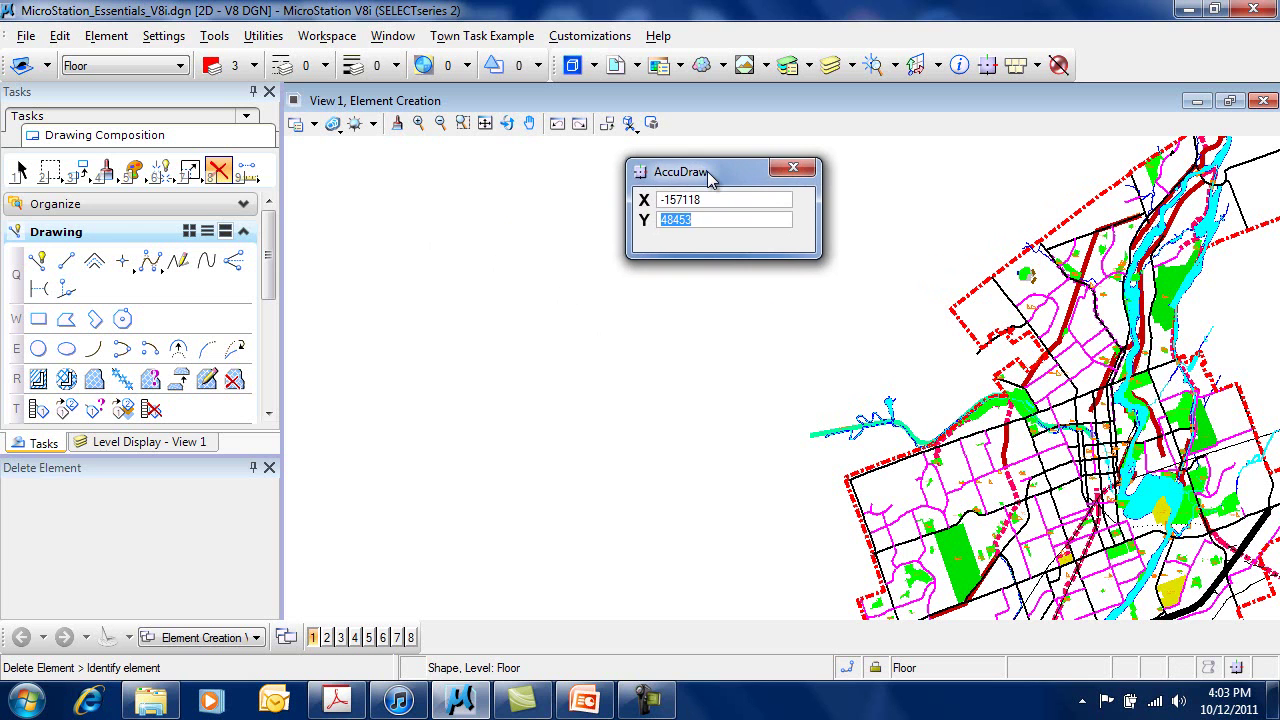
pyautogui.press('?')
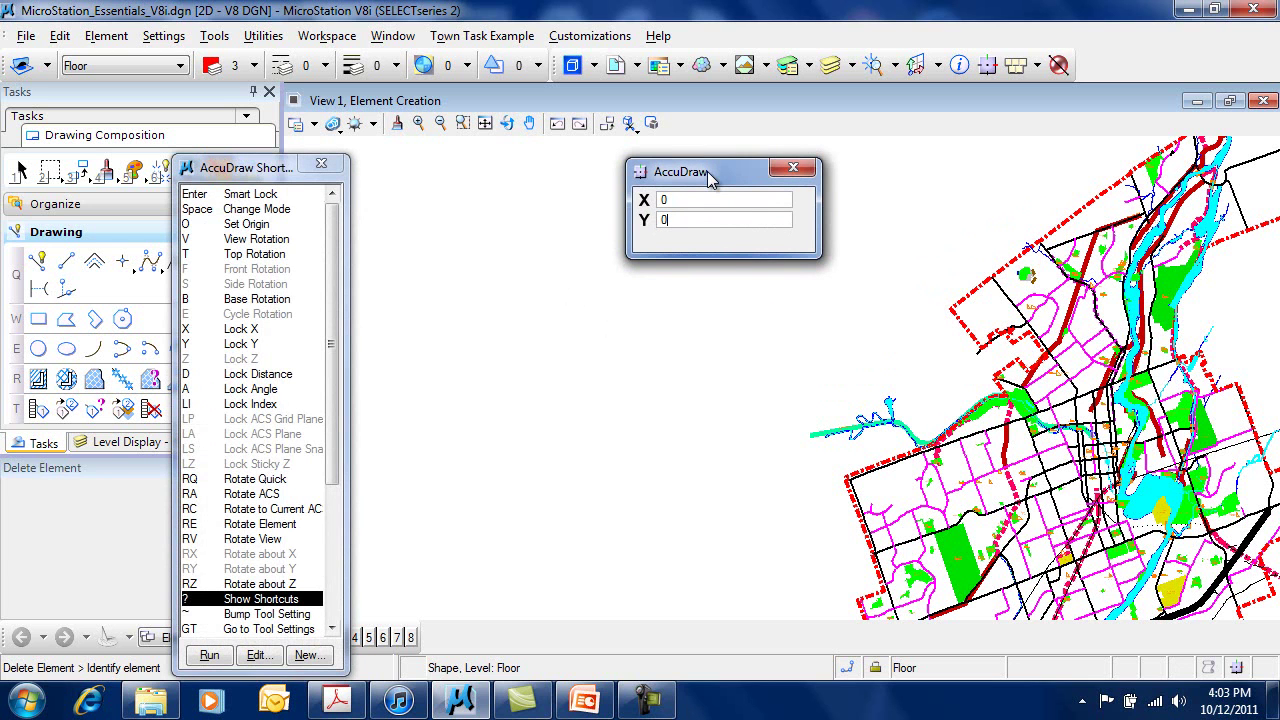
pyautogui.moveTo(250, 175); pyautogui.dragTo(418, 105)
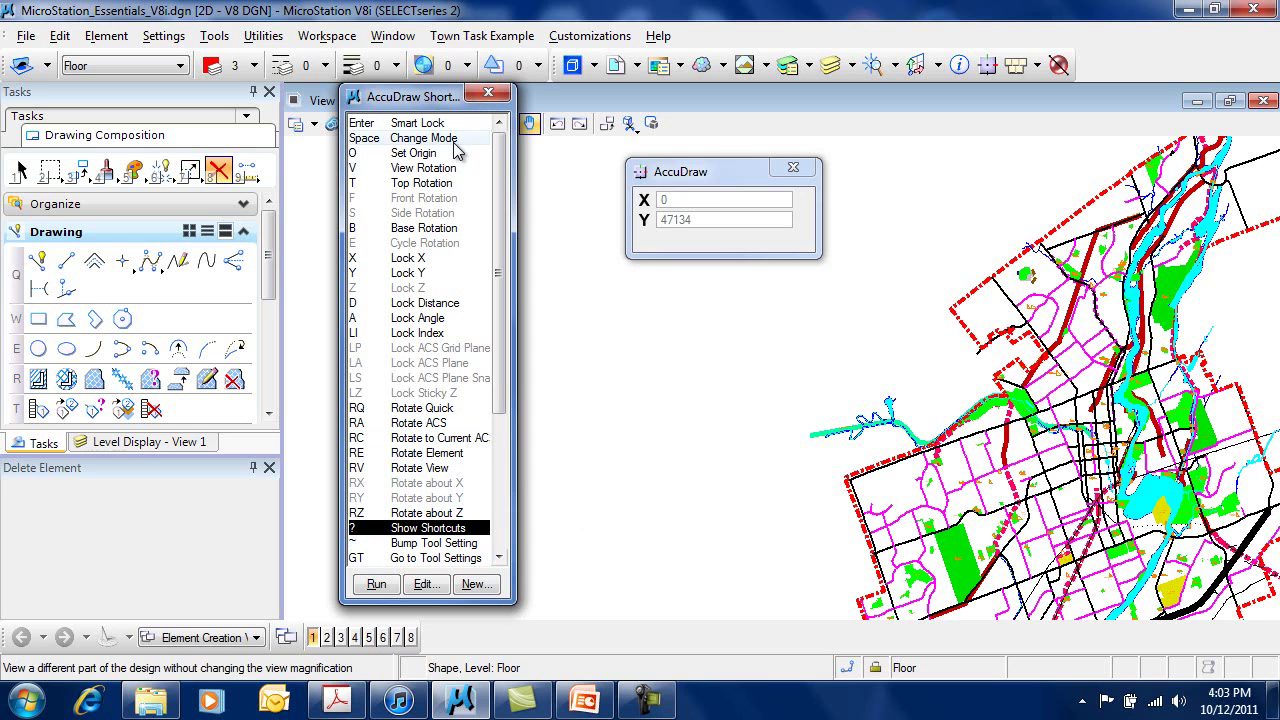
pyautogui.moveTo(743, 181); pyautogui.dragTo(695, 203)
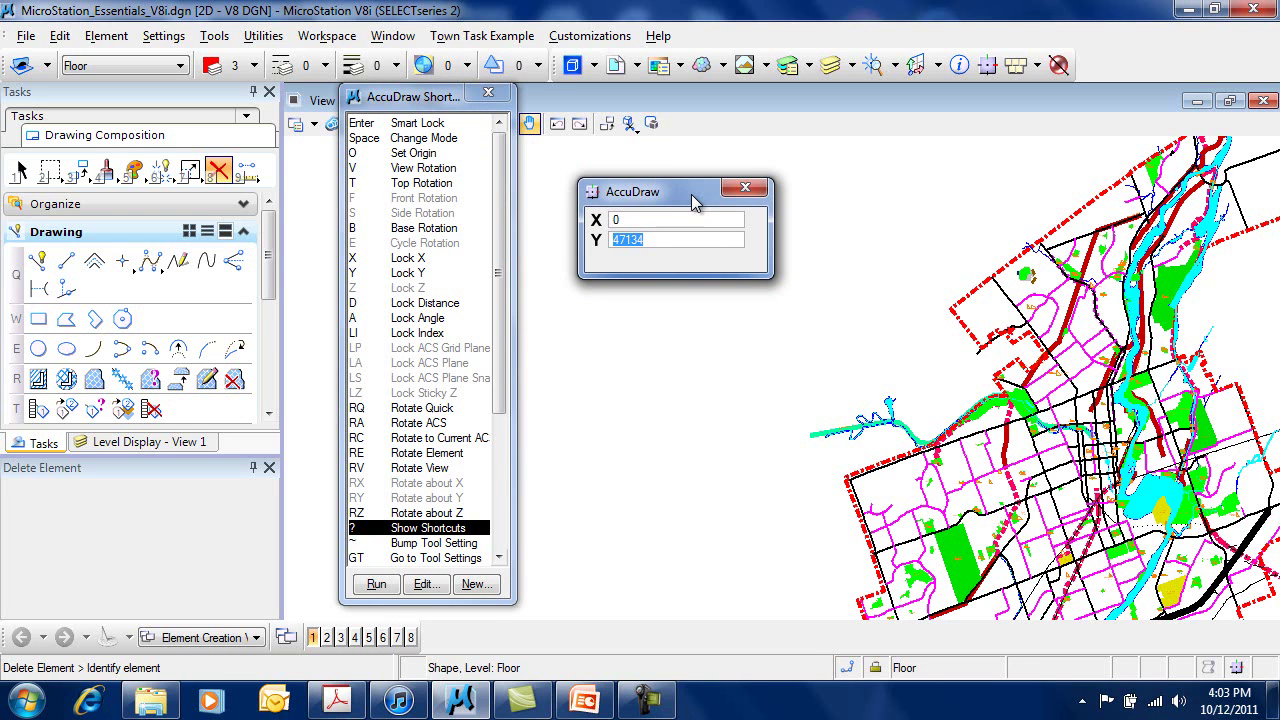
pyautogui.moveTo(673, 192); pyautogui.dragTo(670, 203)
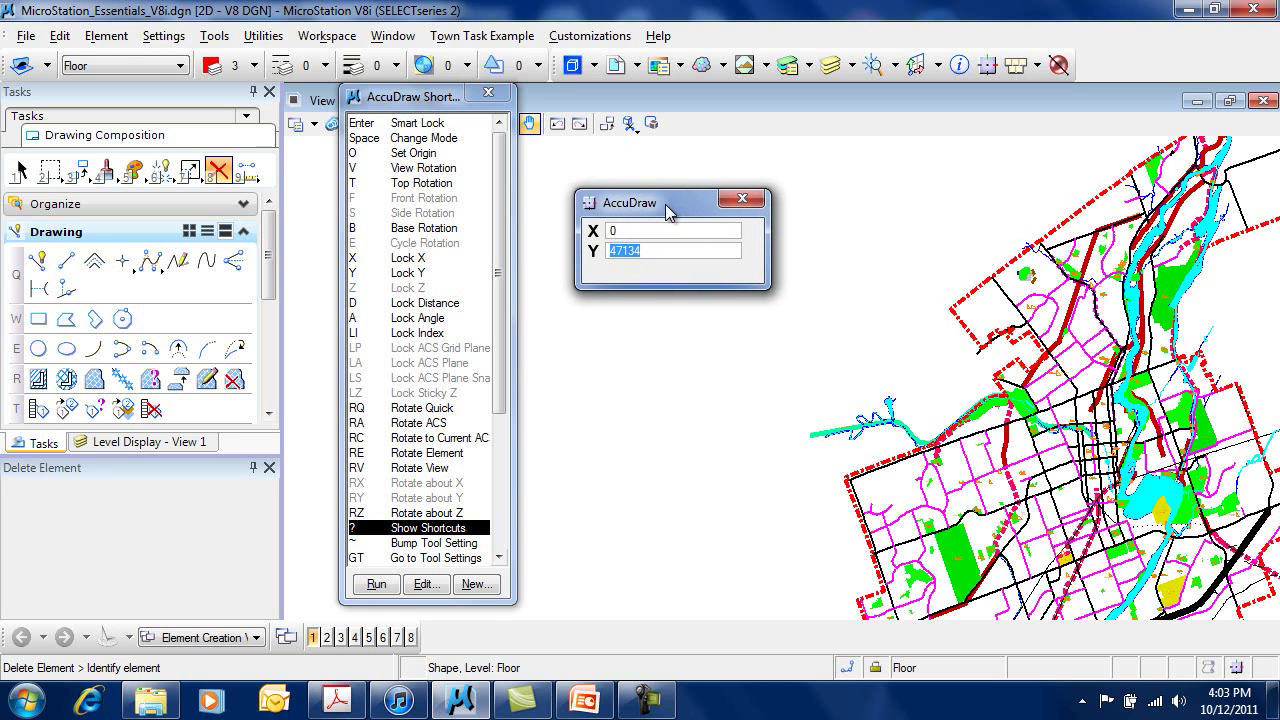
# Step: Switch AccuDraw to distance-and-angle mode and back to X/Y mode, and apply View Rotation
pyautogui.press('space')
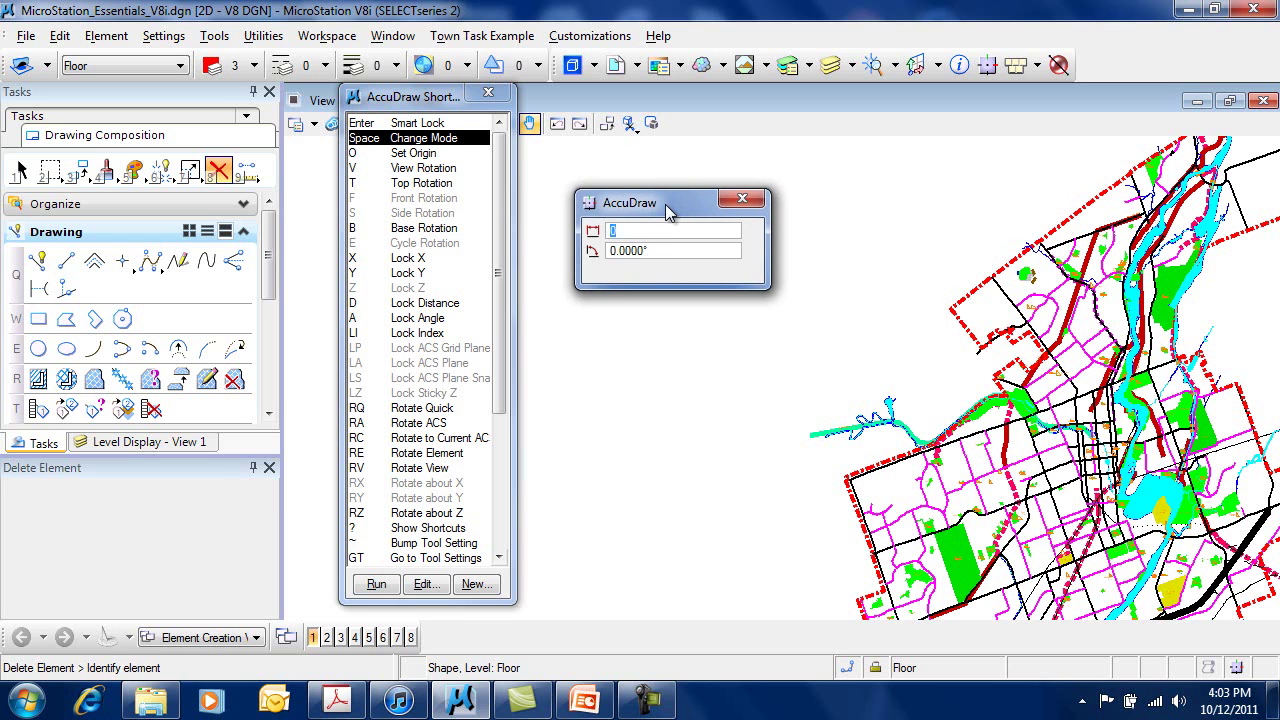
pyautogui.press('space')
pyautogui.press('v')
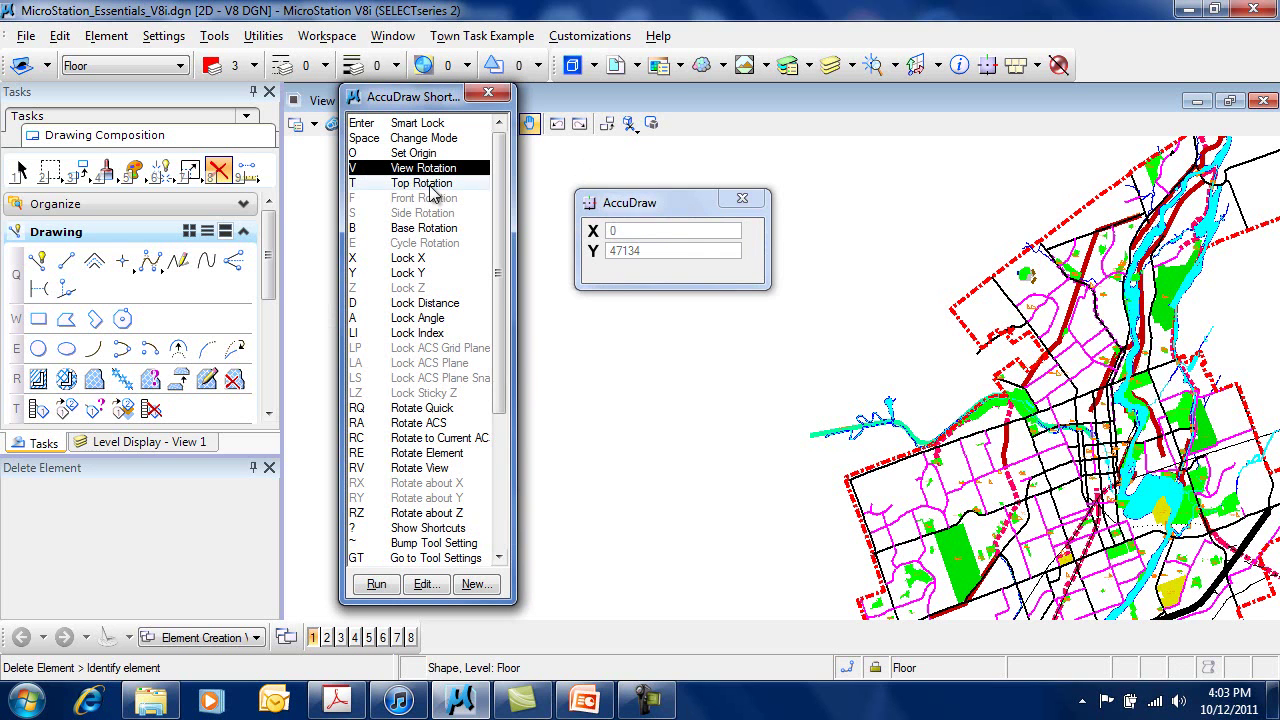
pyautogui.moveTo(659, 207); pyautogui.dragTo(786, 195)
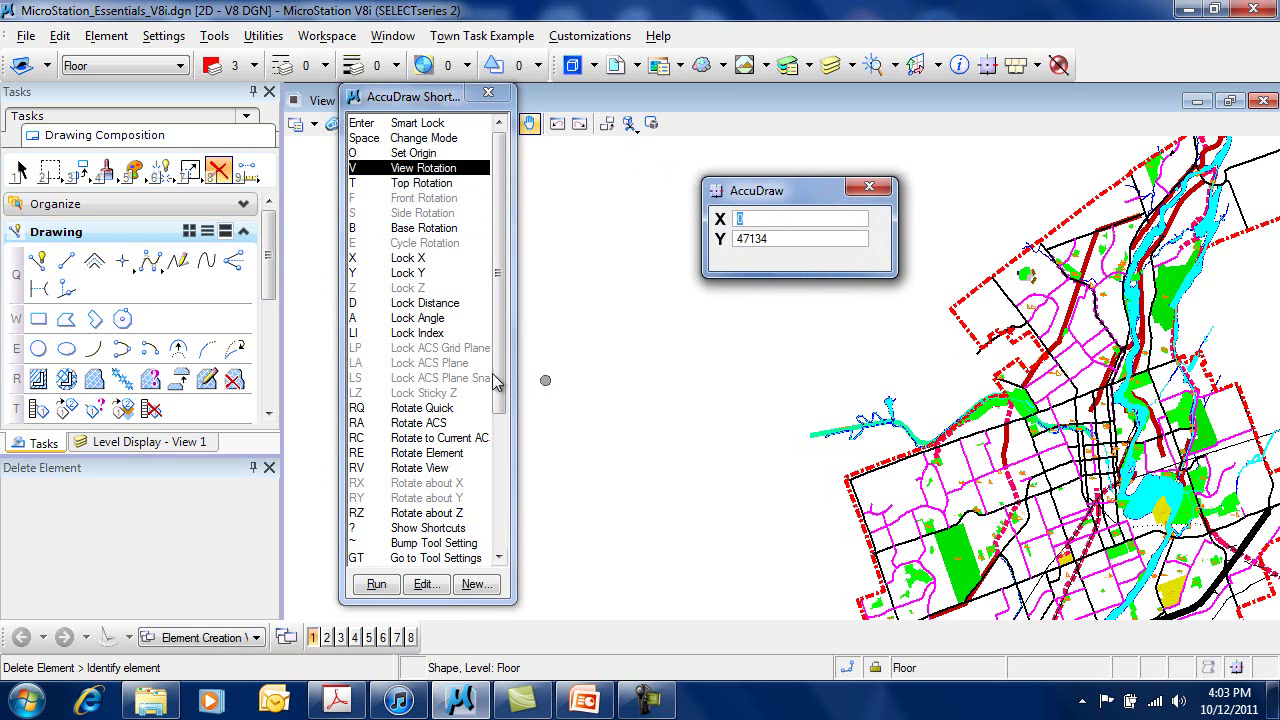
# Step: Draw a closed right triangle with Place SmartLine, aligning the compass to the view, locking X at 0 for the vertical side, with a base about 2407 long
pyautogui.click(38, 261)
pyautogui.click(580, 400)
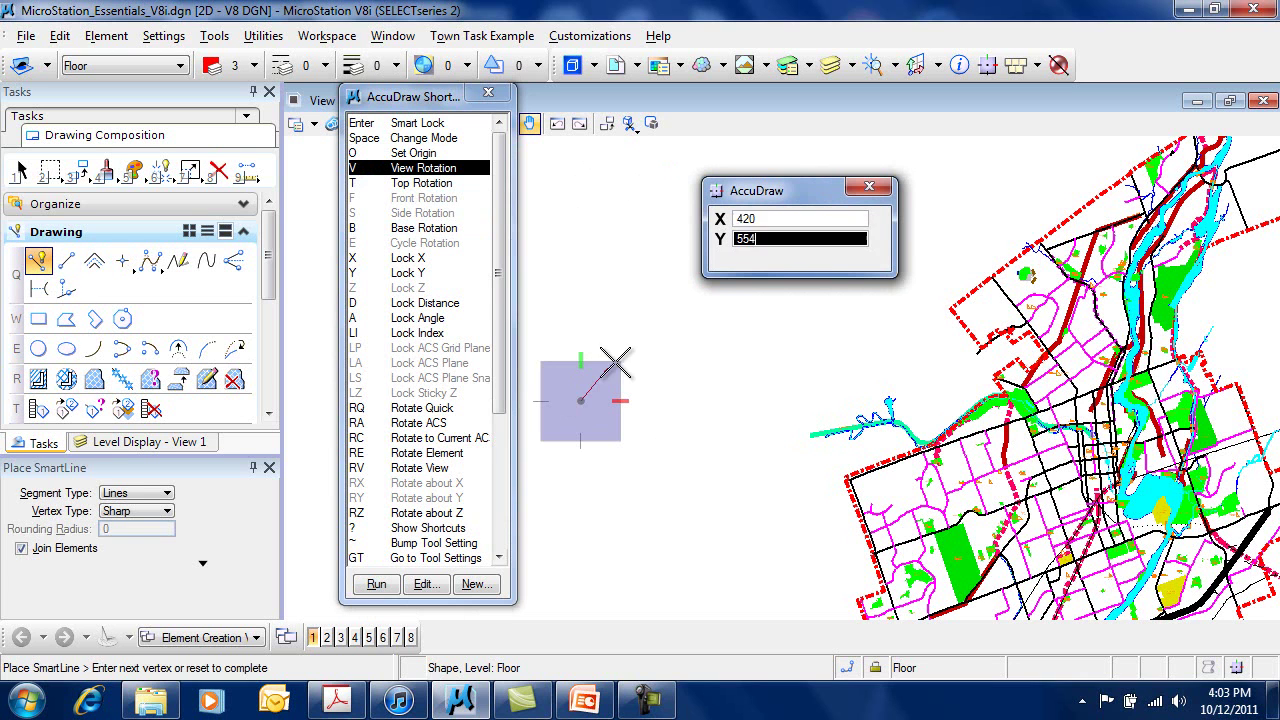
pyautogui.click(706, 311)
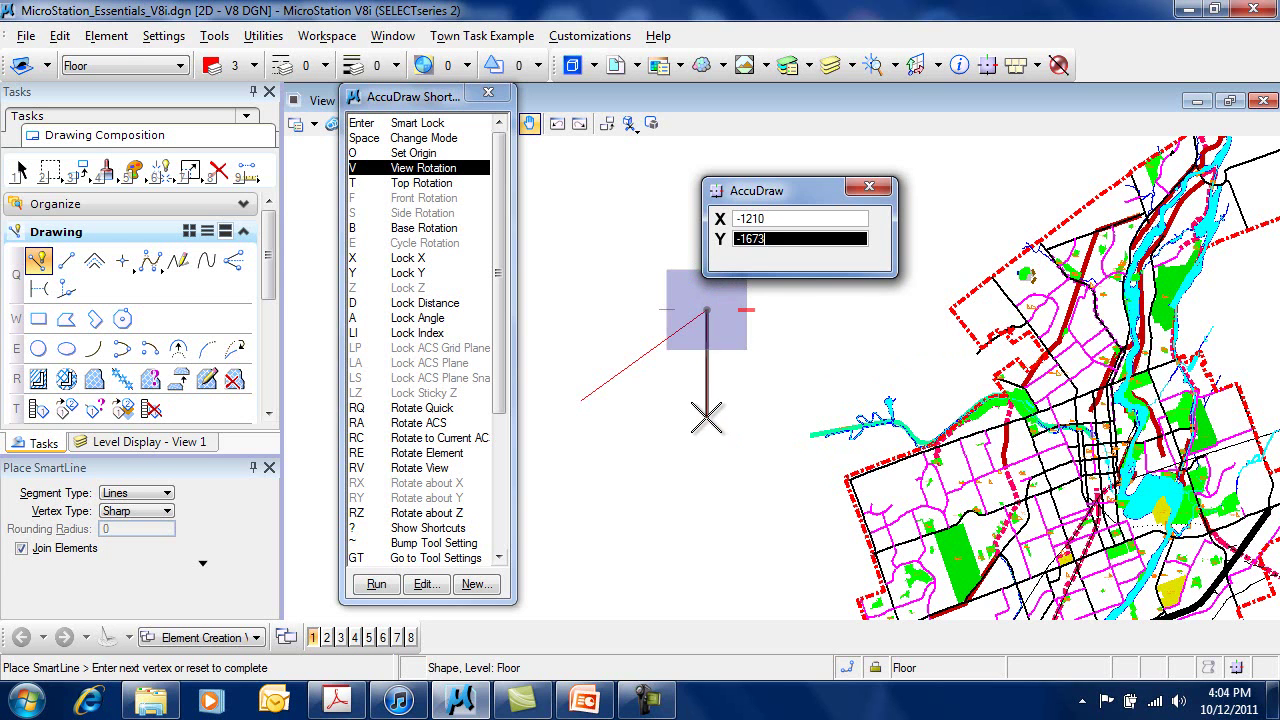
pyautogui.press('v')
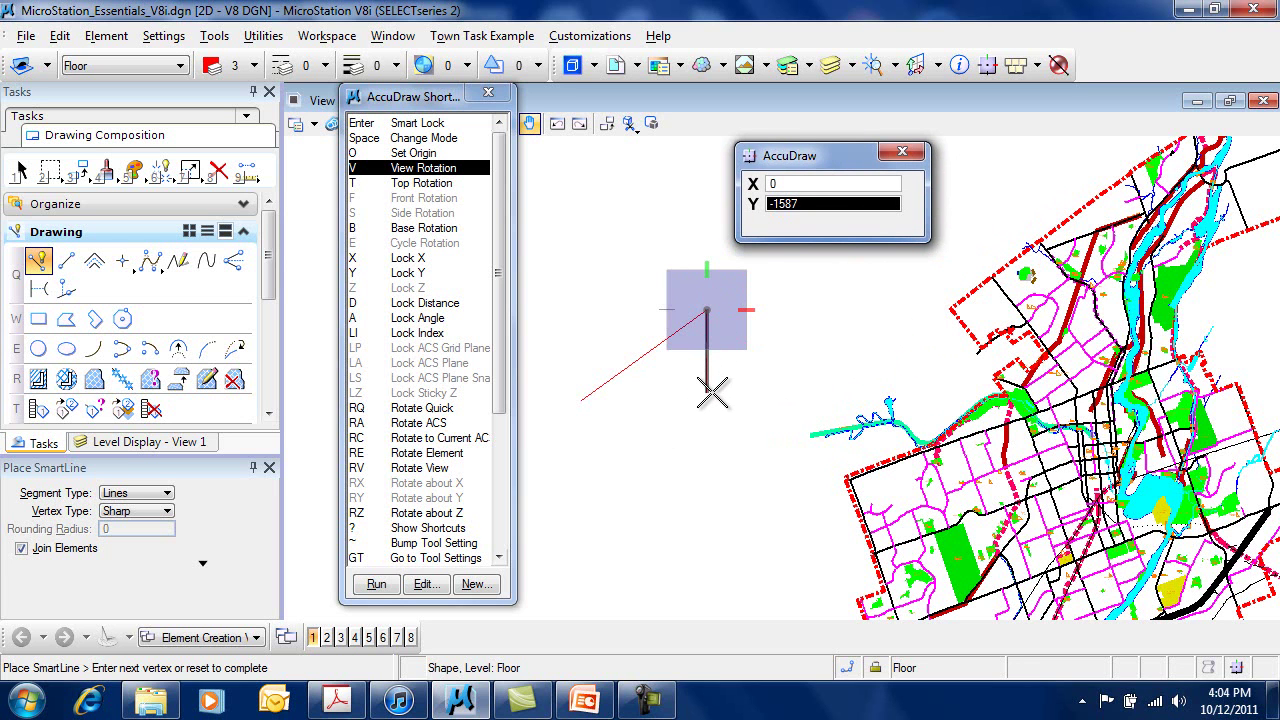
pyautogui.press('Return')
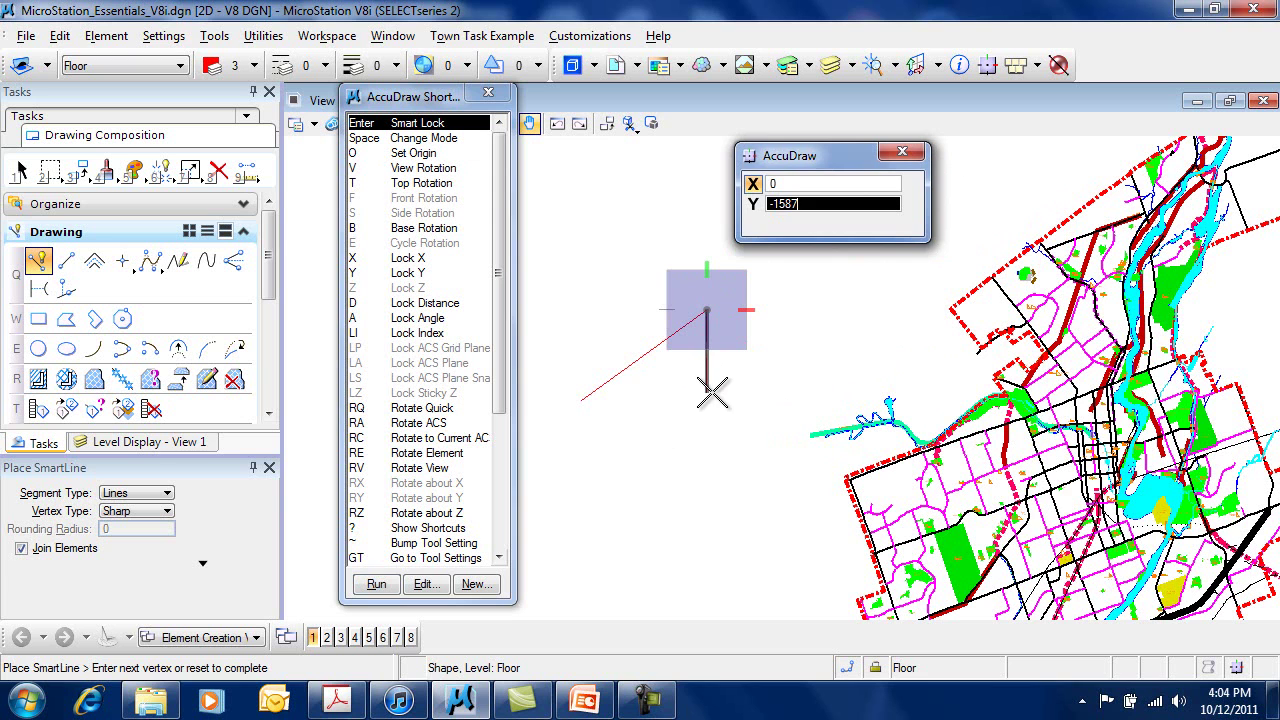
pyautogui.click(583, 400)
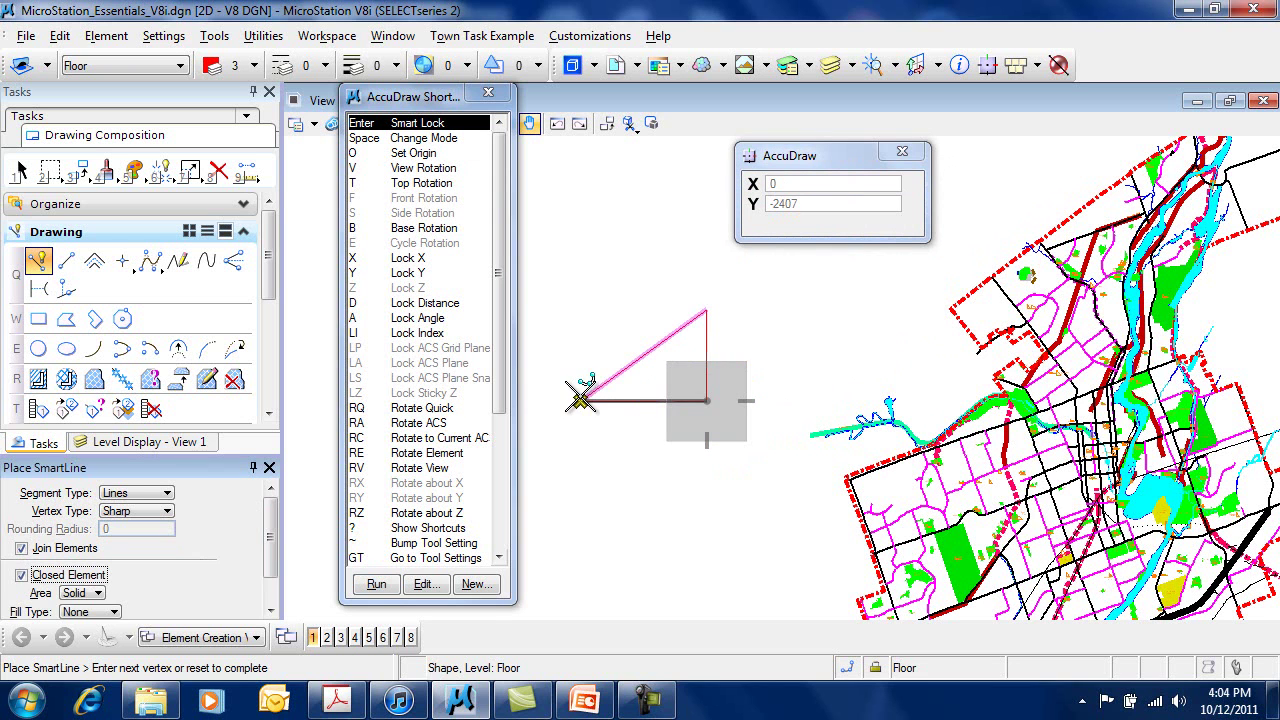
pyautogui.click(580, 398)
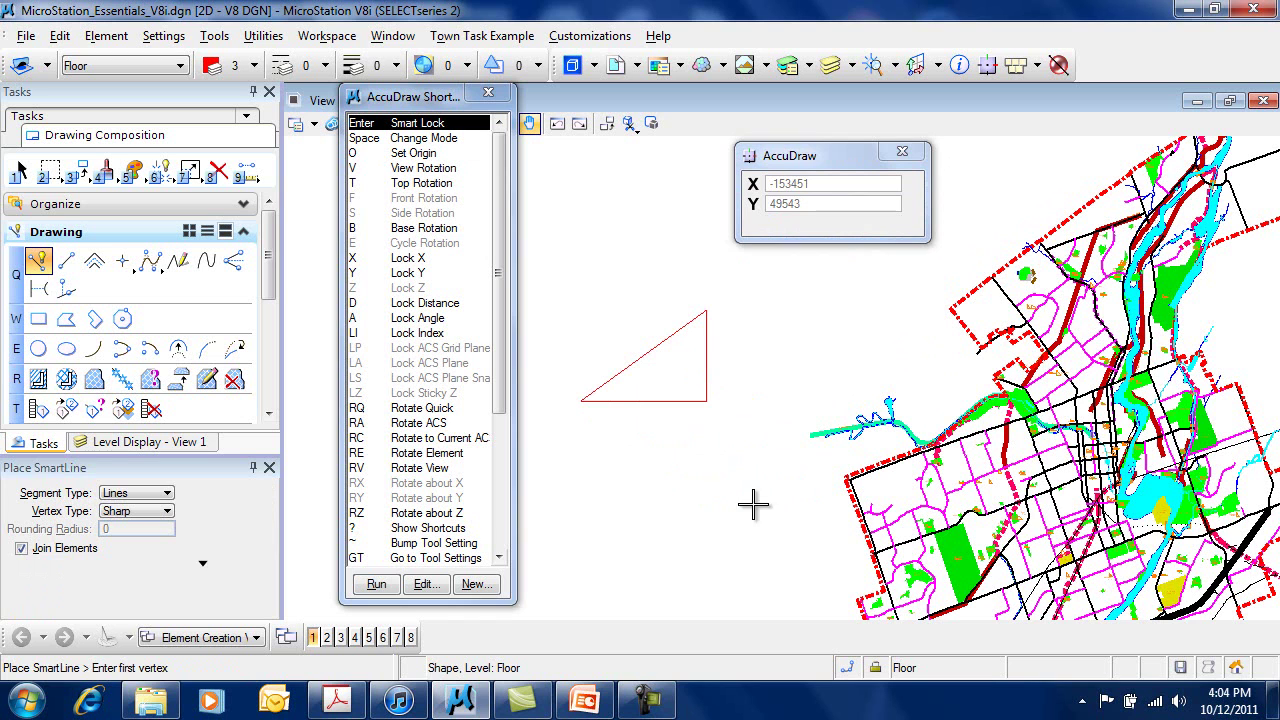
# Step: Delete the right triangle
pyautogui.click(218, 172)
pyautogui.click(643, 399)
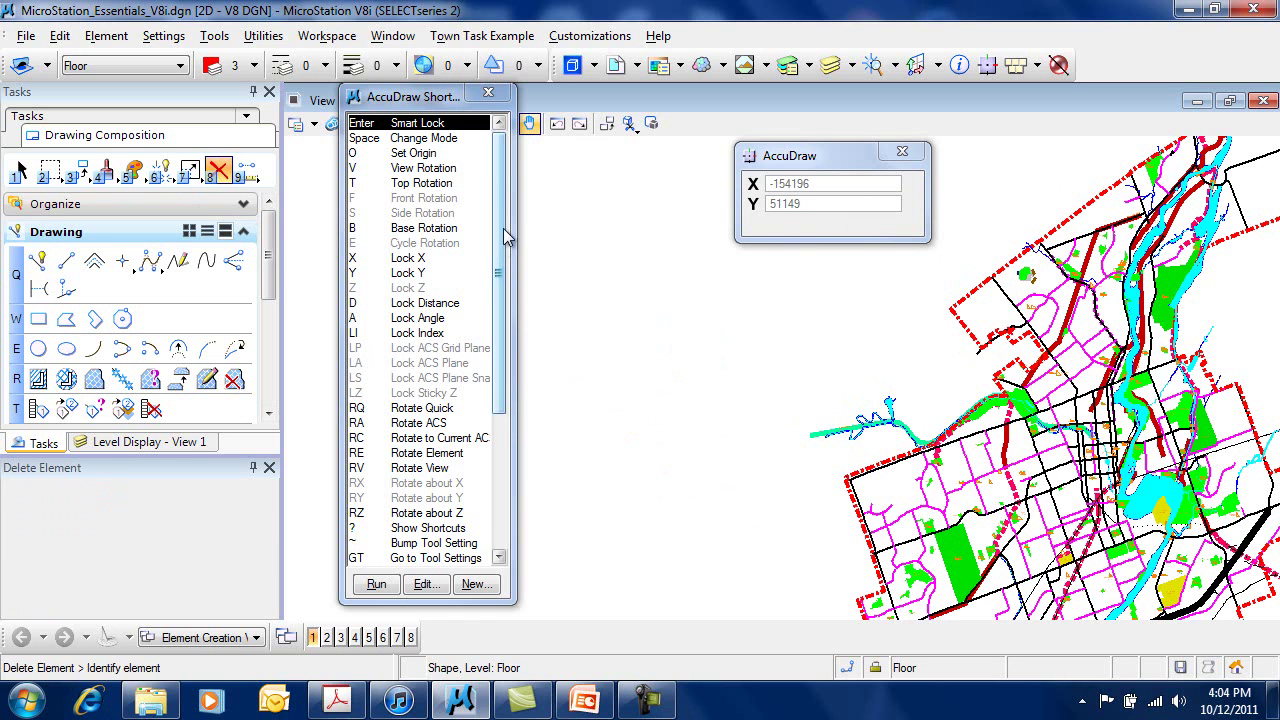
# Step: Look through the AccuDraw shortcuts list, highlighting Intersect Snap, Nearest Snap, Center Snap, Snap Divisor and Smart Lock
pyautogui.moveTo(503, 235); pyautogui.dragTo(503, 402)
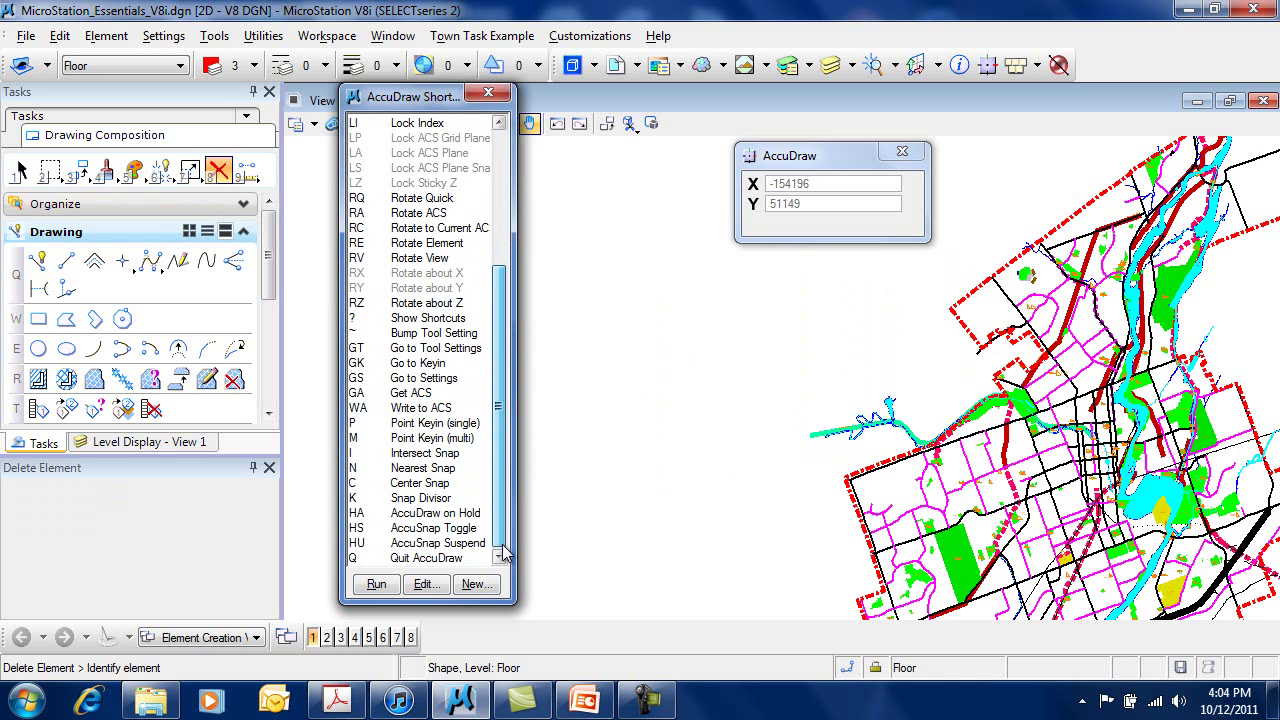
pyautogui.click(438, 455)
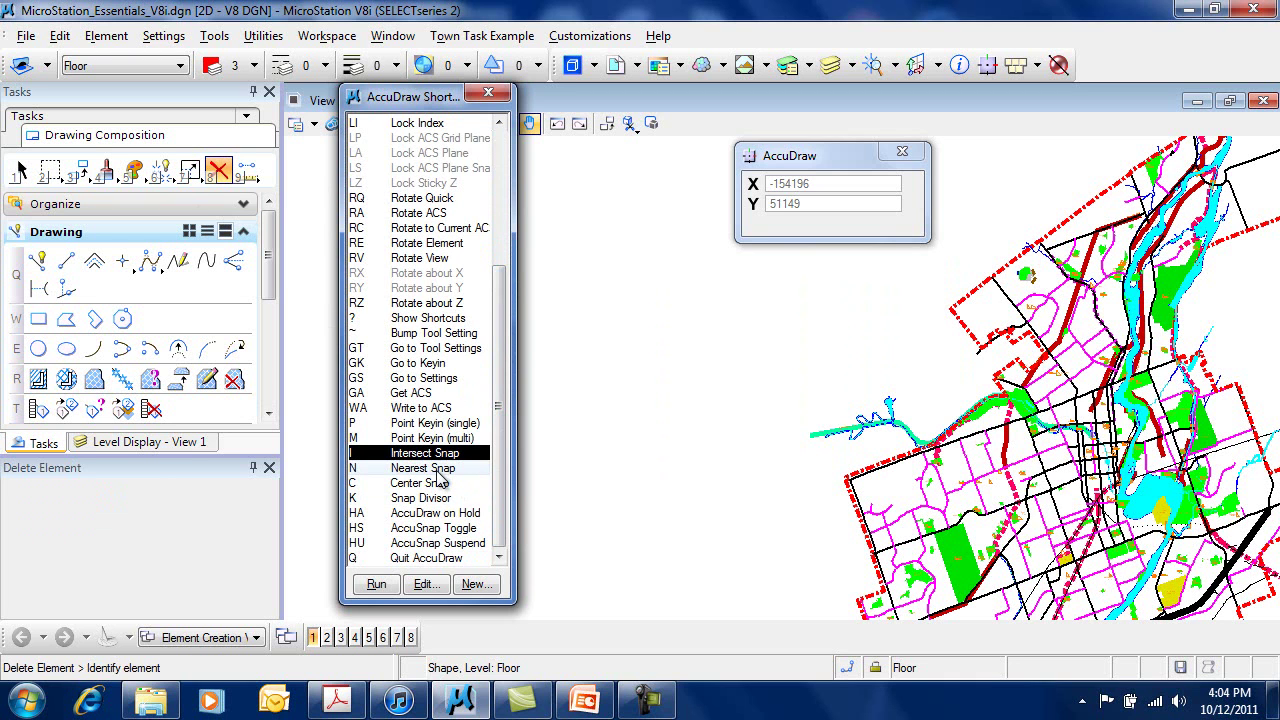
pyautogui.click(438, 470)
pyautogui.click(432, 483)
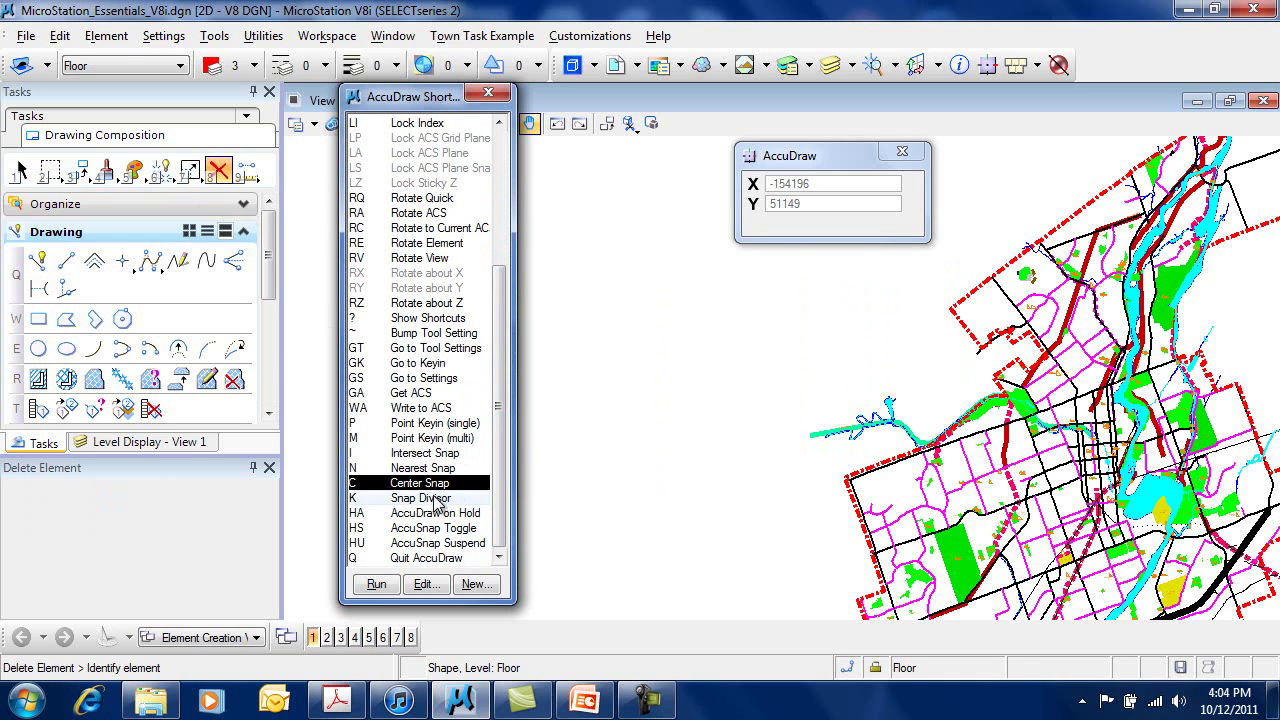
pyautogui.click(458, 499)
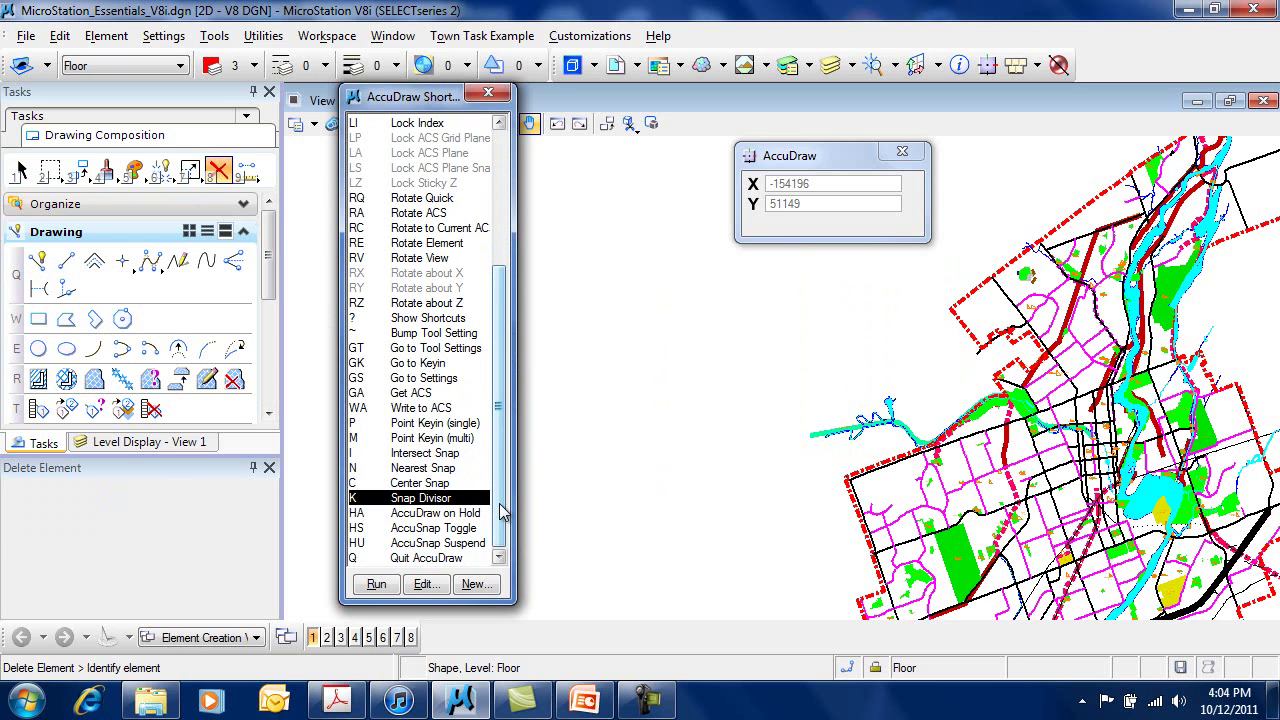
pyautogui.scroll(2, 450, 400)
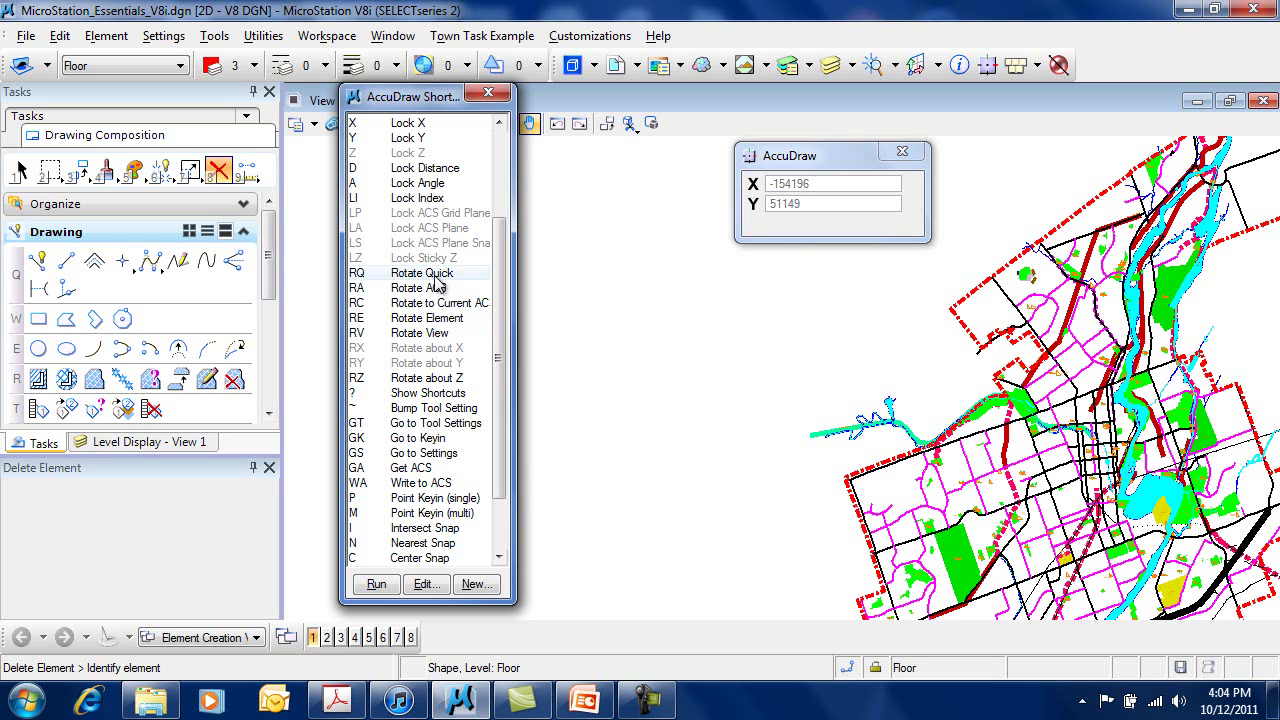
pyautogui.moveTo(503, 340); pyautogui.dragTo(503, 408)
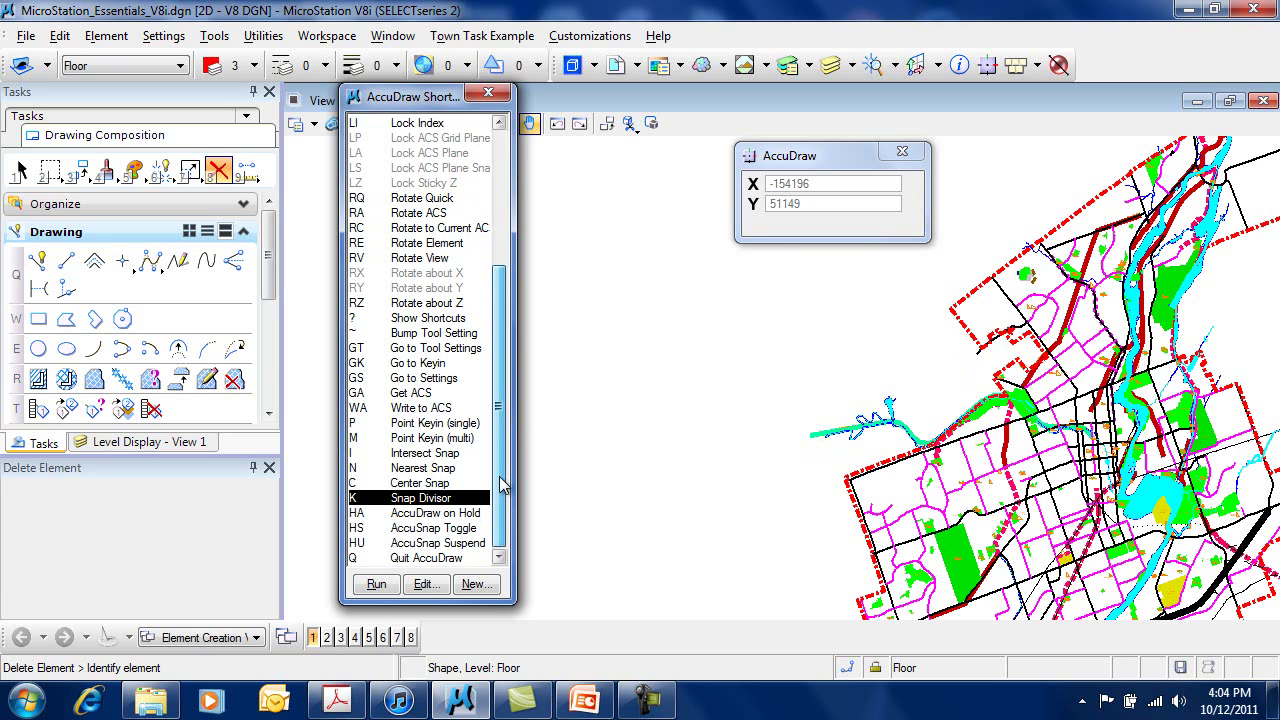
pyautogui.moveTo(508, 428); pyautogui.dragTo(528, 252)
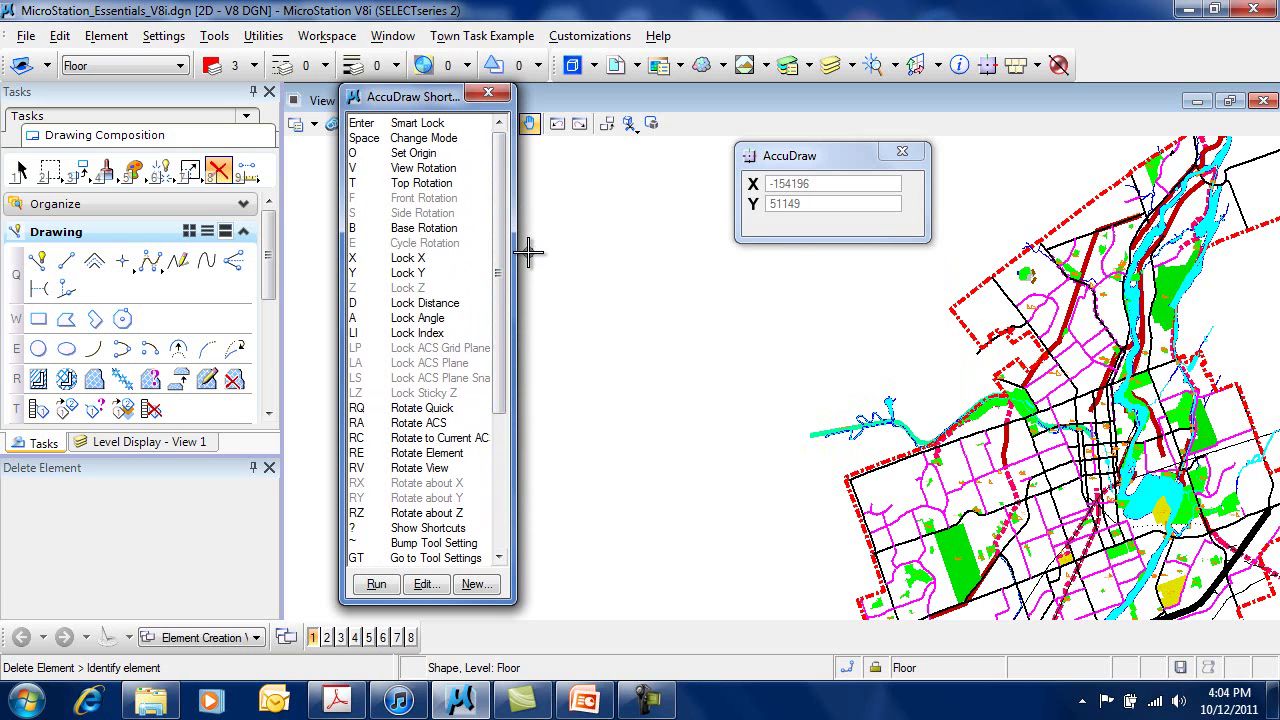
pyautogui.click(420, 122)
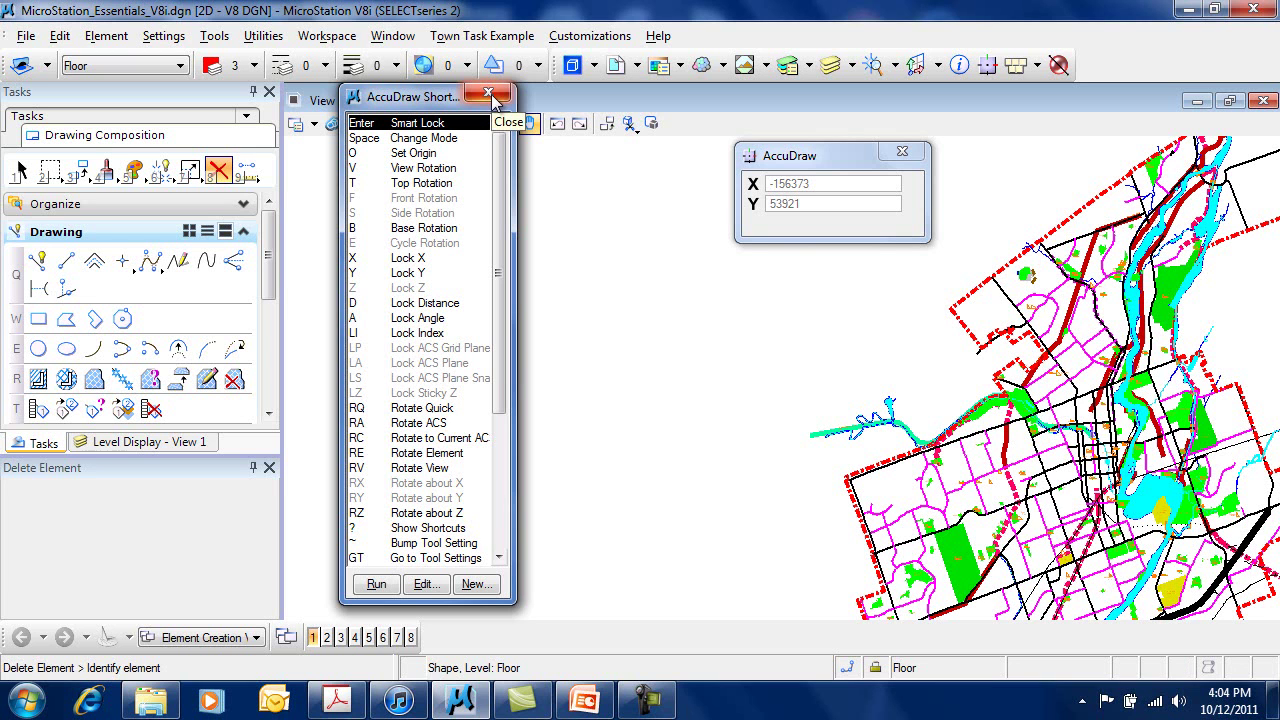
# Step: Close the AccuDraw shortcuts list and draw a stepped SmartLine with square corners, its last vertical segment running down past the start level
pyautogui.click(491, 96)
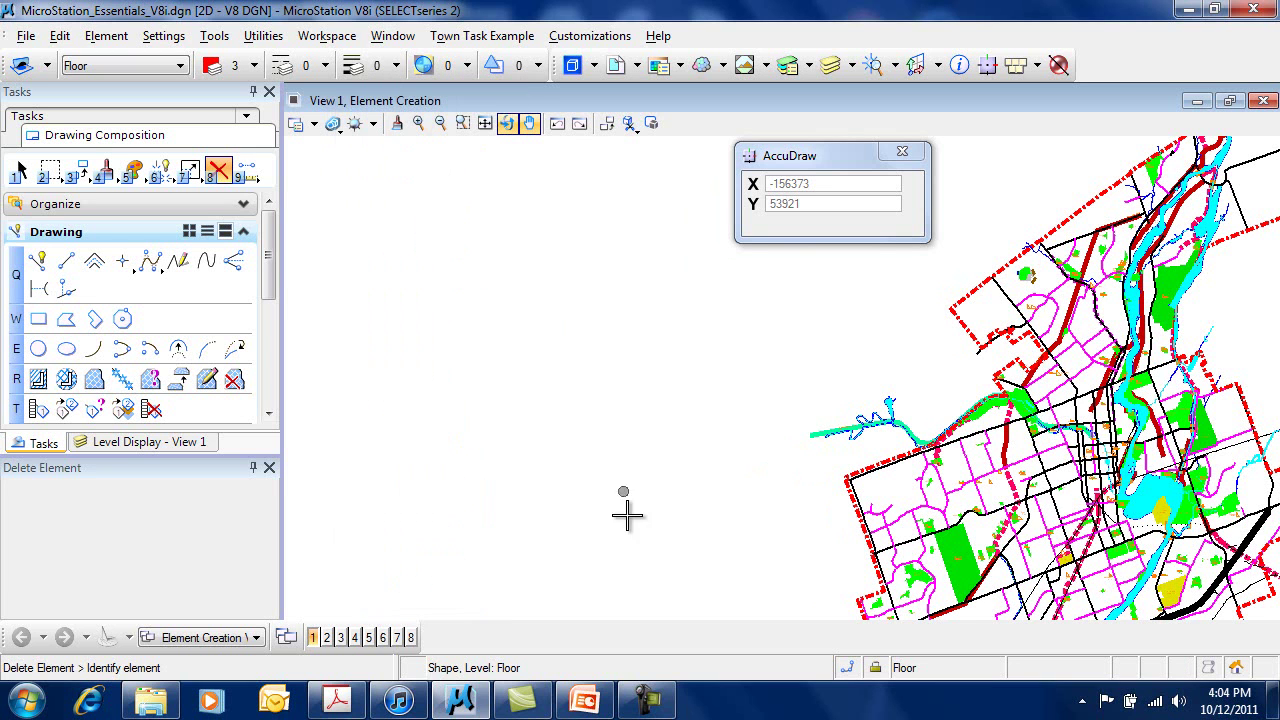
pyautogui.click(37, 261)
pyautogui.click(416, 354)
pyautogui.click(590, 354)
pyautogui.click(590, 234)
pyautogui.click(710, 234)
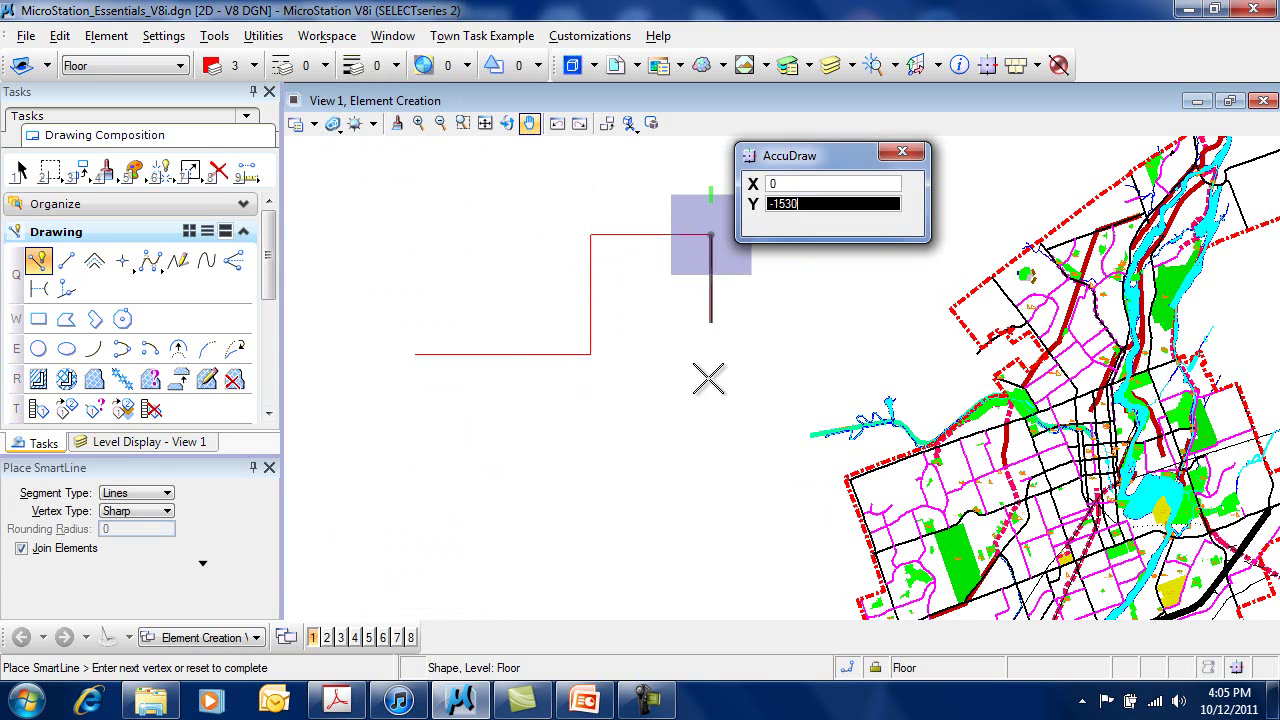
pyautogui.click(710, 488)
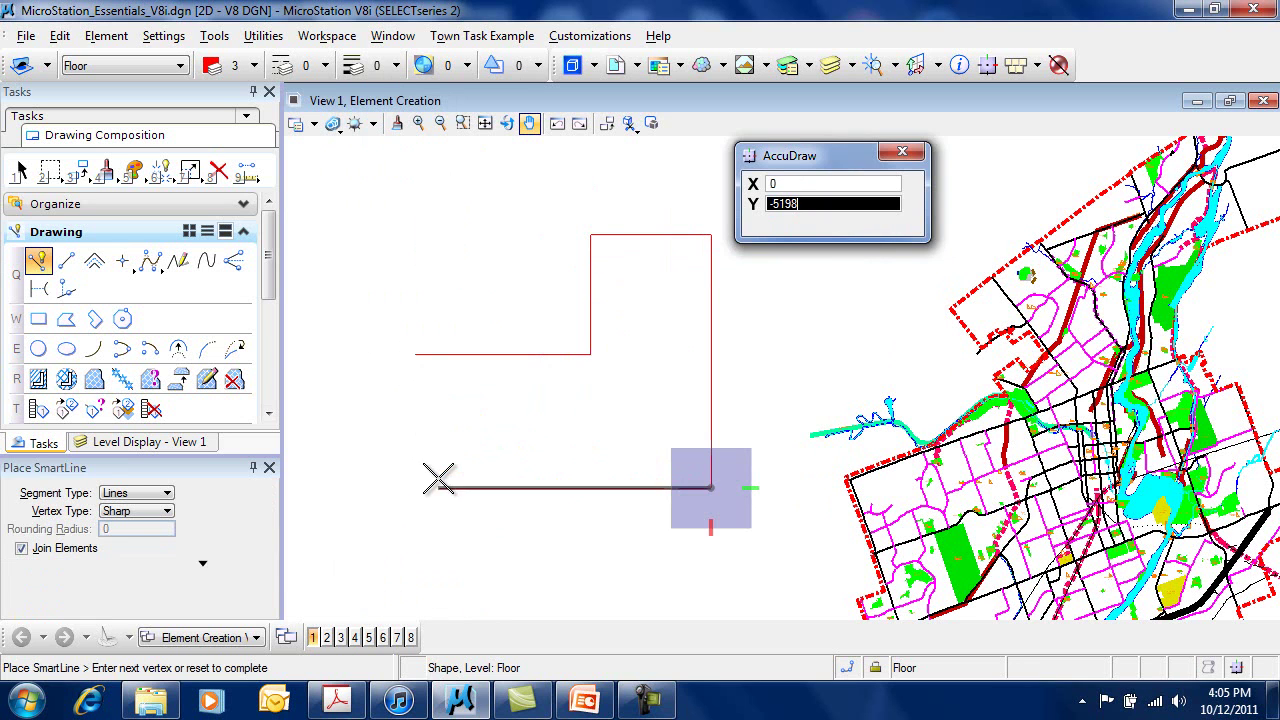
# Step: Apply Smart Lock to the bottom edge, align its end under the start vertex at about 5656 long, and close the shape
pyautogui.press('Return')
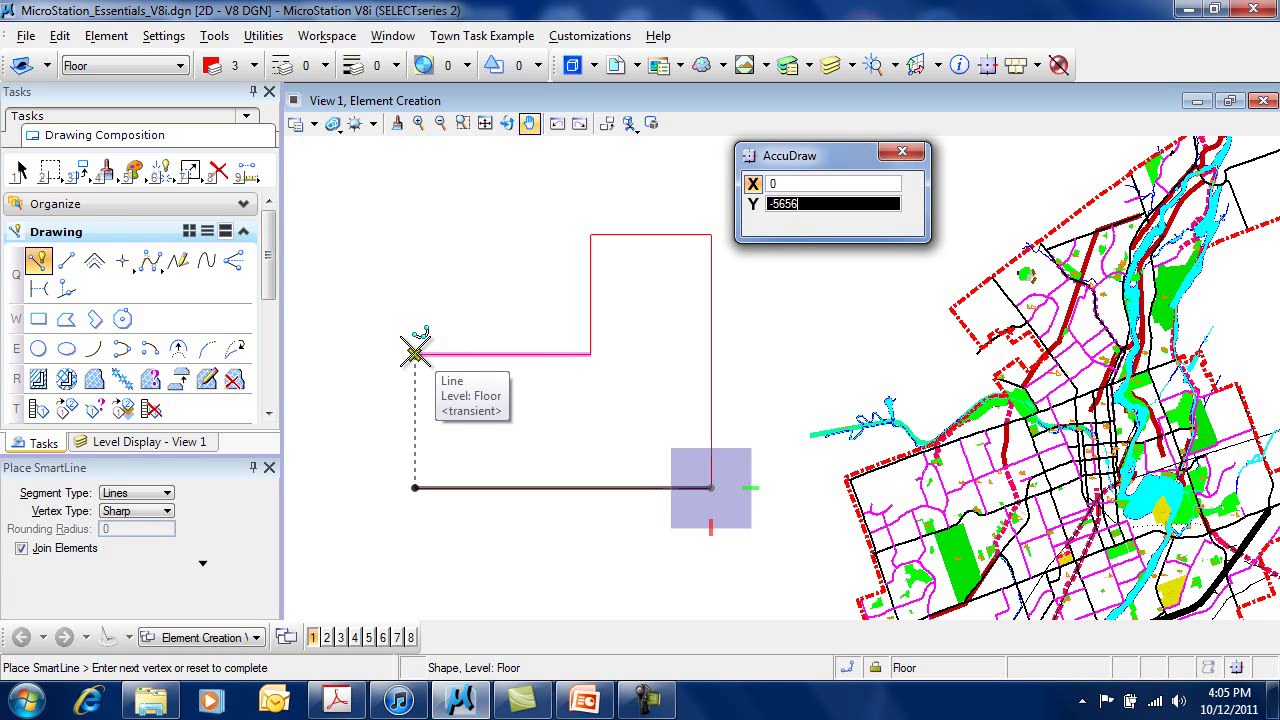
pyautogui.click(413, 353)
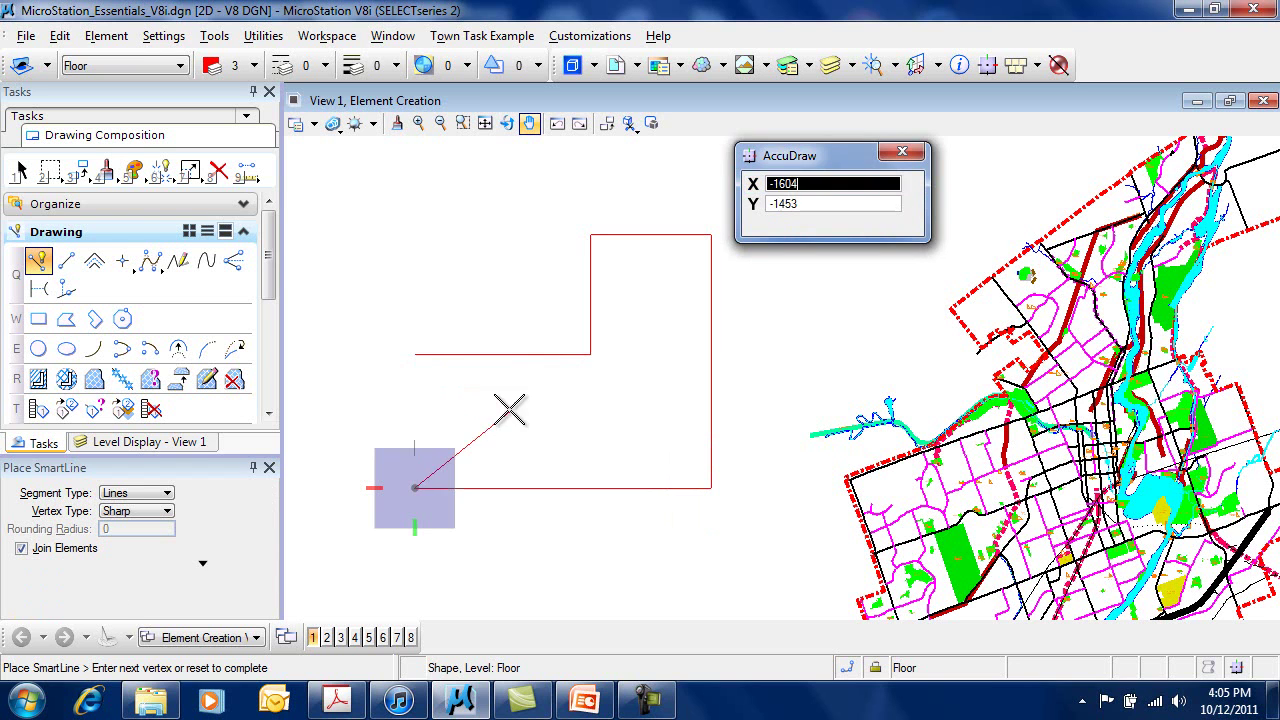
pyautogui.click(416, 353)
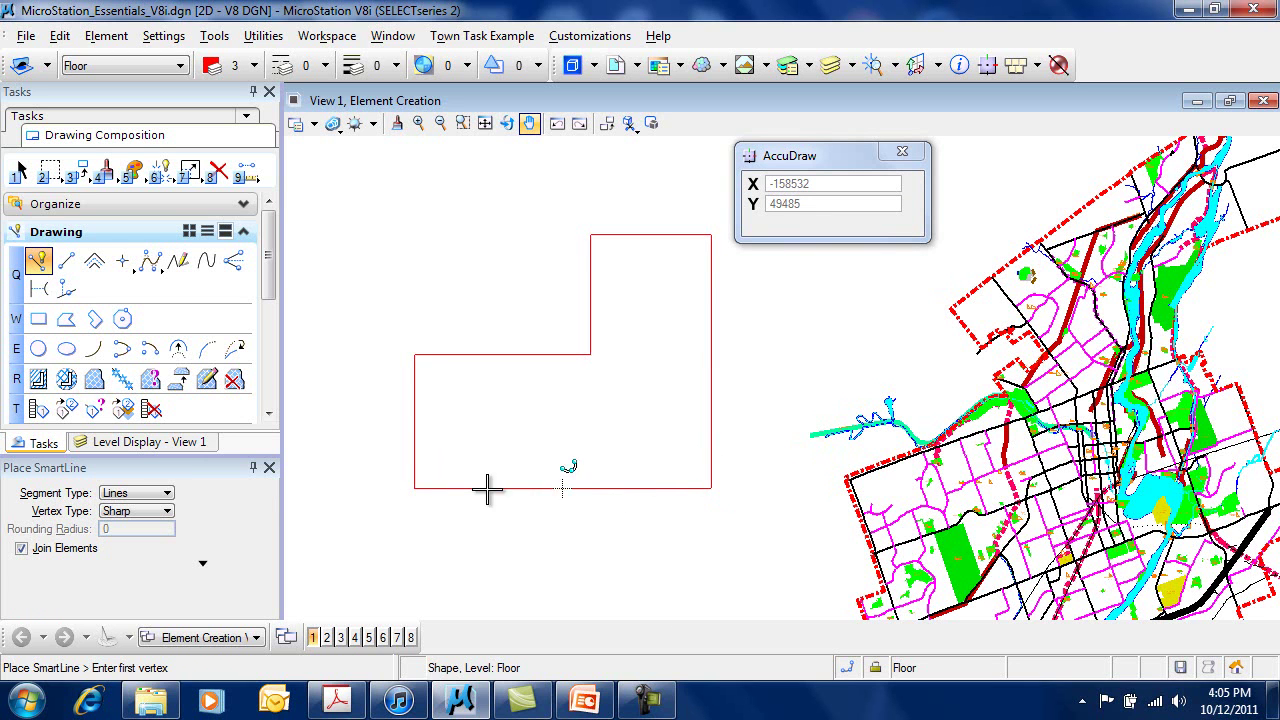
# Step: Delete the closed stepped shape
pyautogui.click(219, 172)
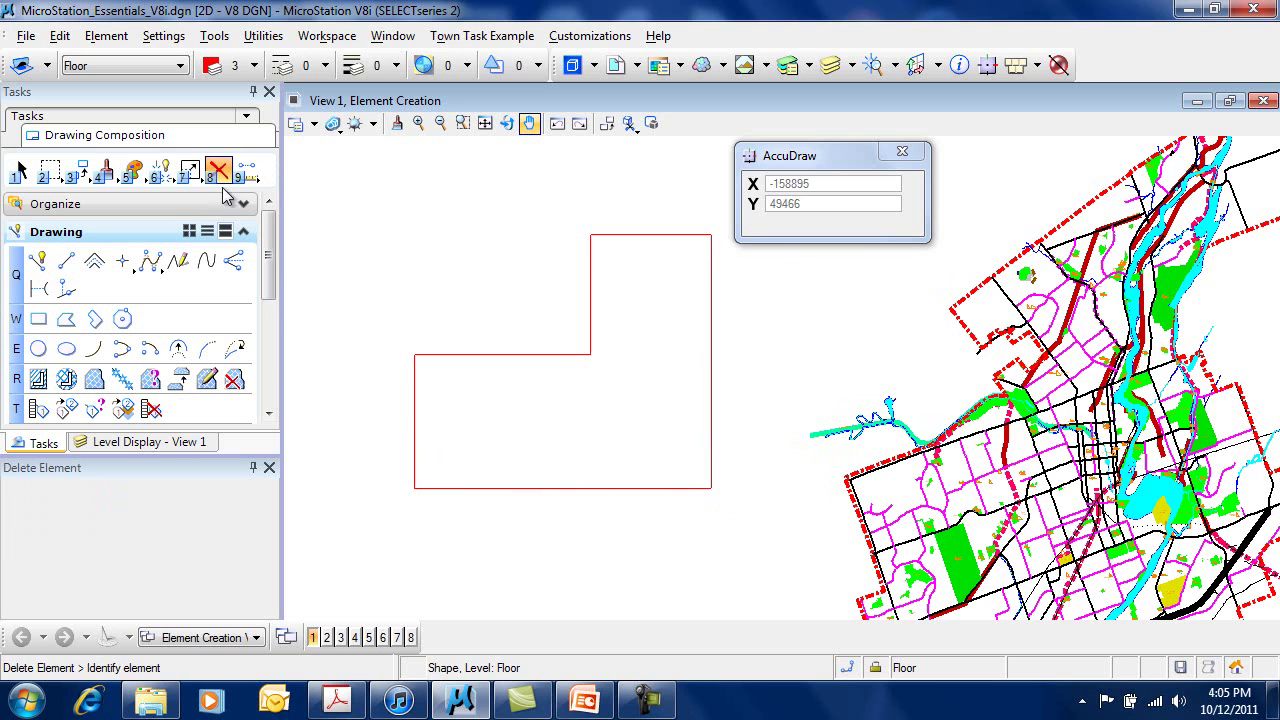
pyautogui.click(516, 352)
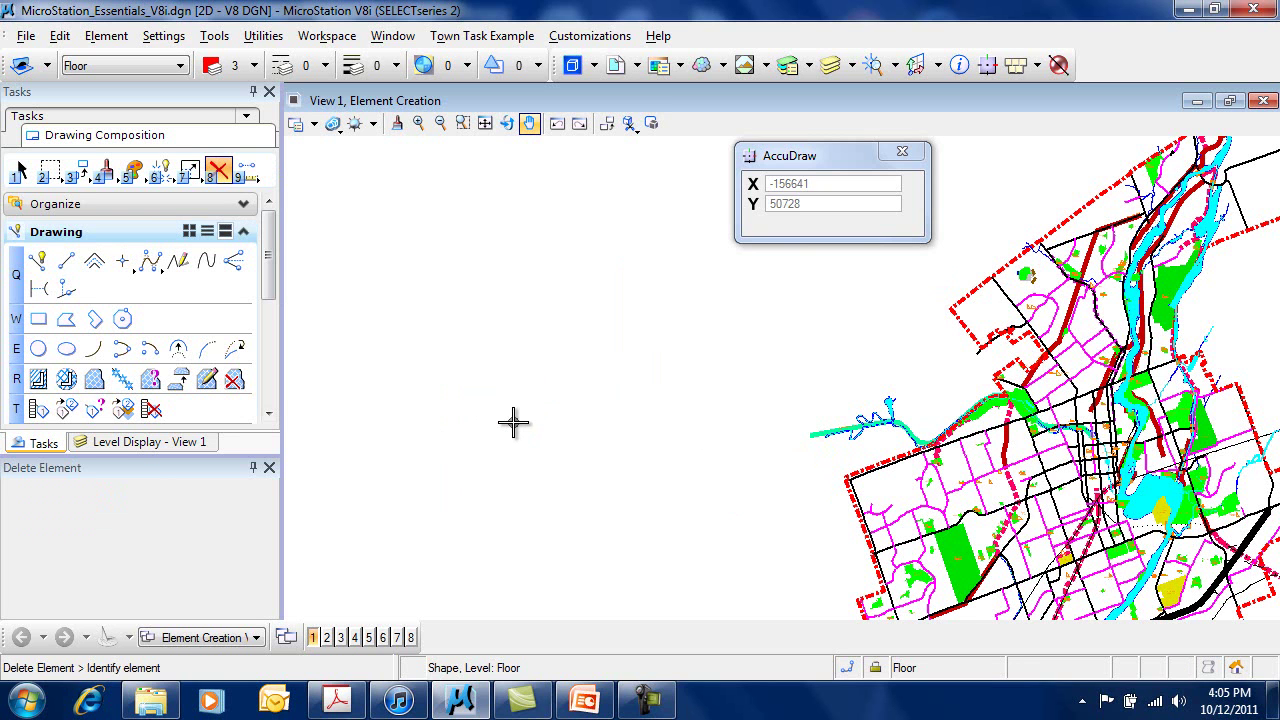
# Step: Start a SmartLine with a horizontal segment of exactly 1000 to the right, moving the AccuDraw window near the drawing
pyautogui.click(37, 261)
pyautogui.click(519, 358)
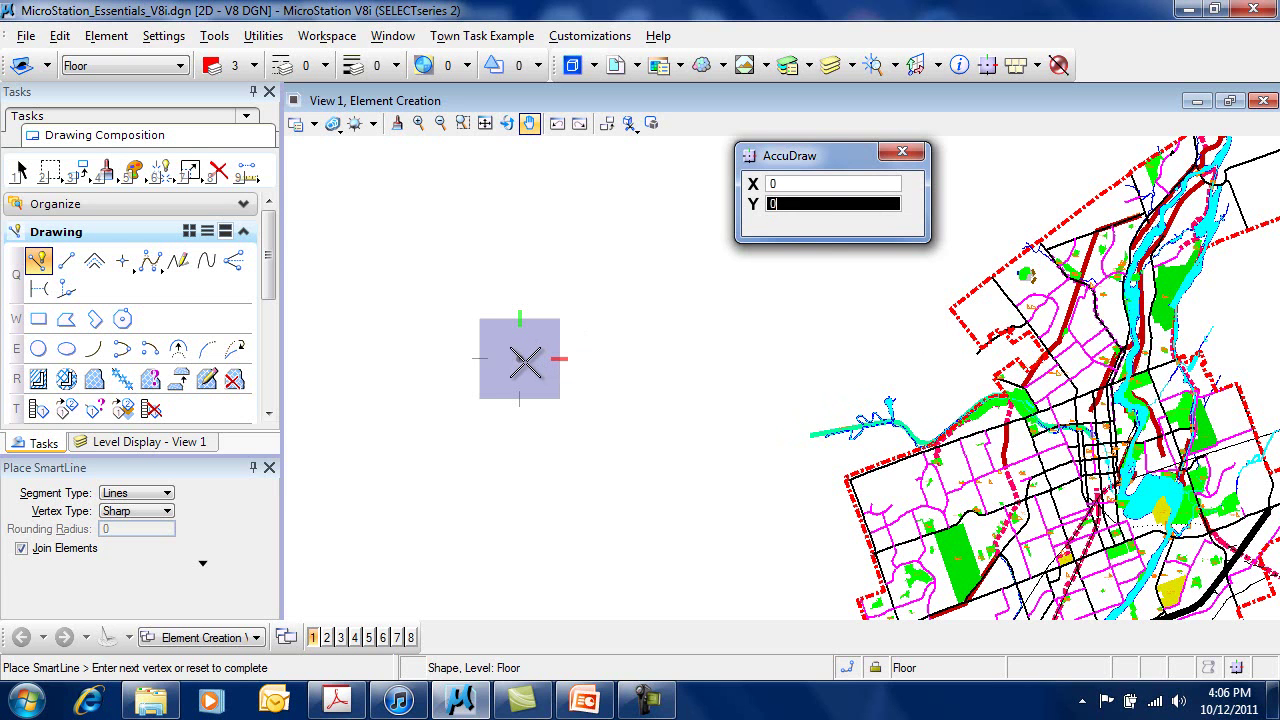
pyautogui.moveTo(824, 158); pyautogui.dragTo(521, 188)
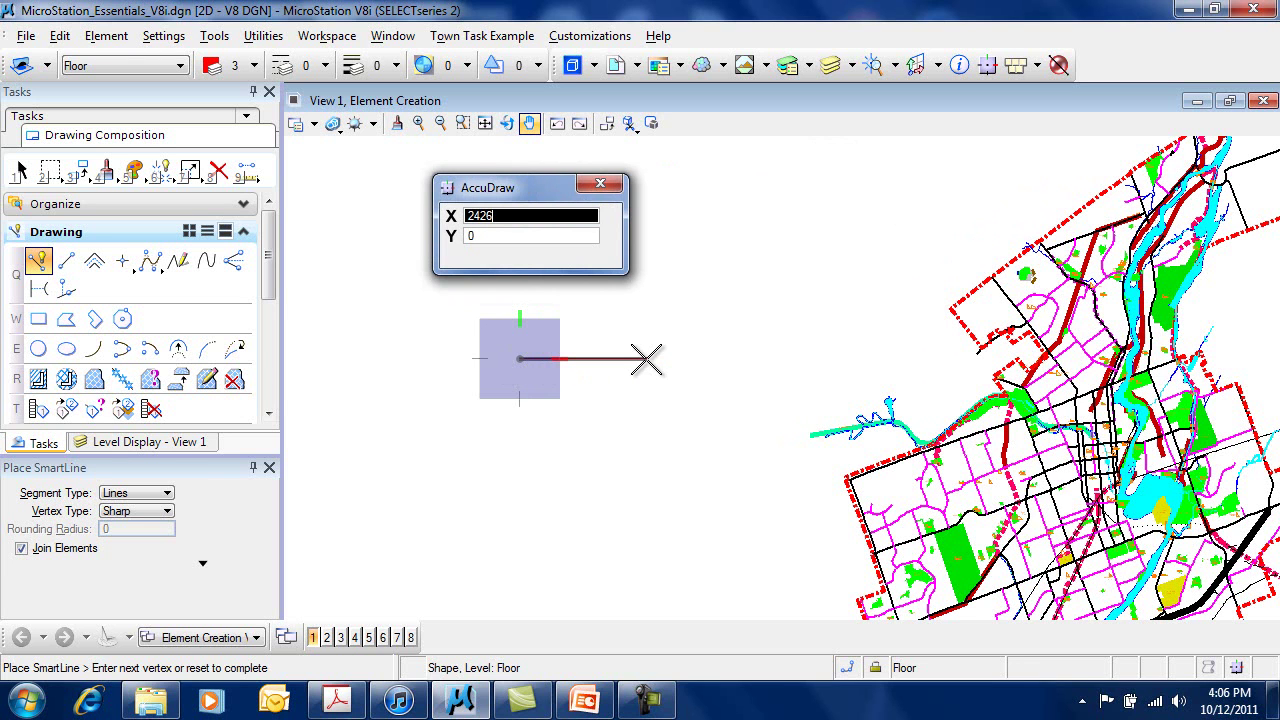
pyautogui.write('1000')
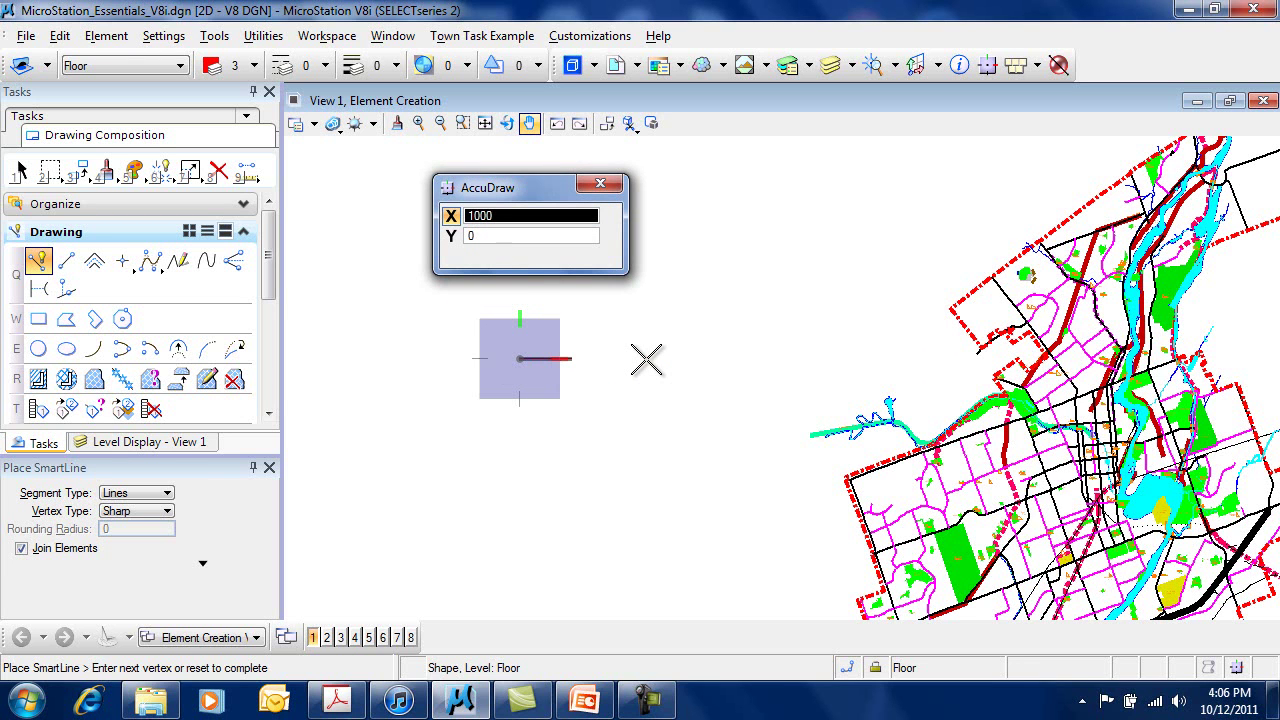
pyautogui.click(646, 359)
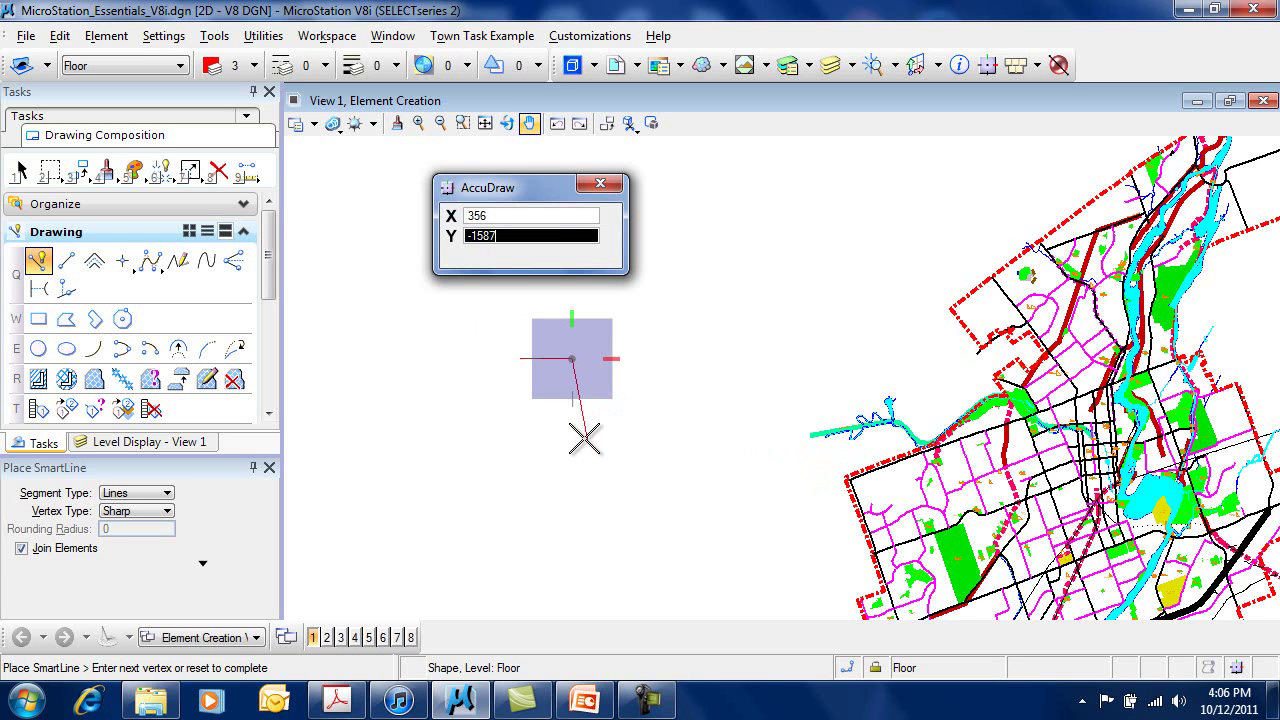
# Step: Continue the SmartLine with perpendicular segments of 1000 each, going down, right, up, right, up and left, and end the line
pyautogui.scroll(2, 575, 416)
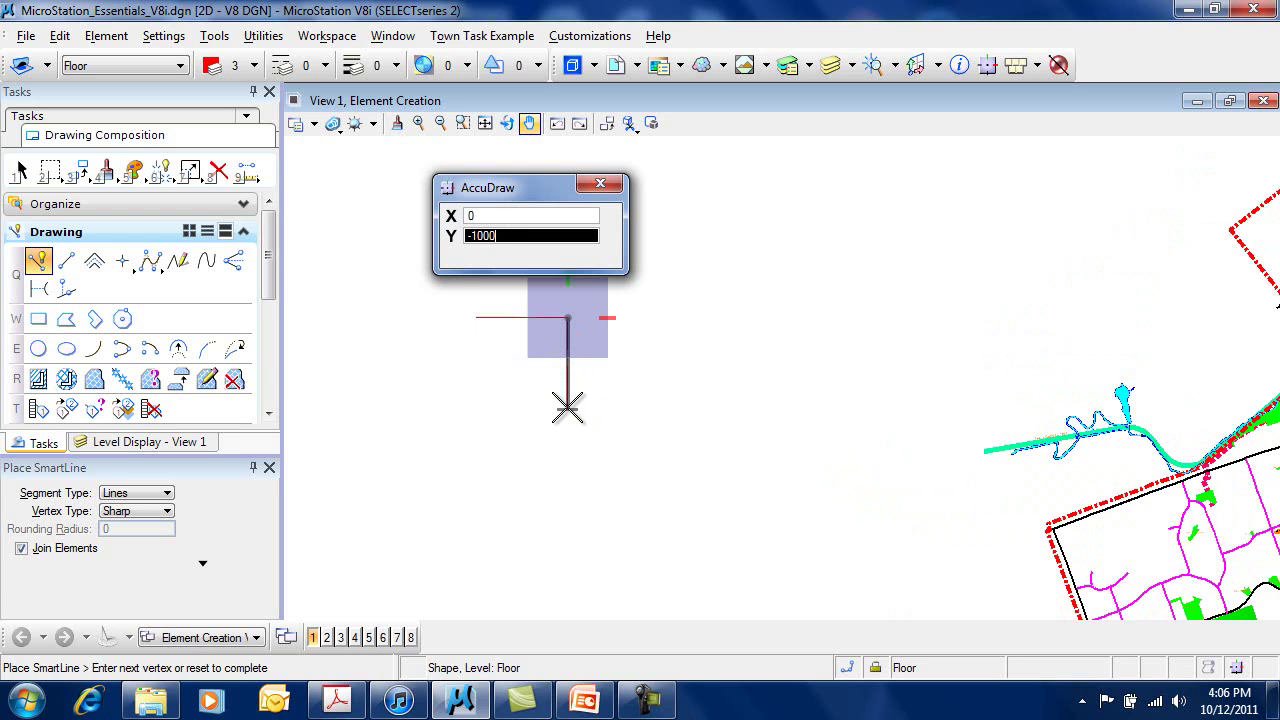
pyautogui.click(567, 407)
pyautogui.click(659, 408)
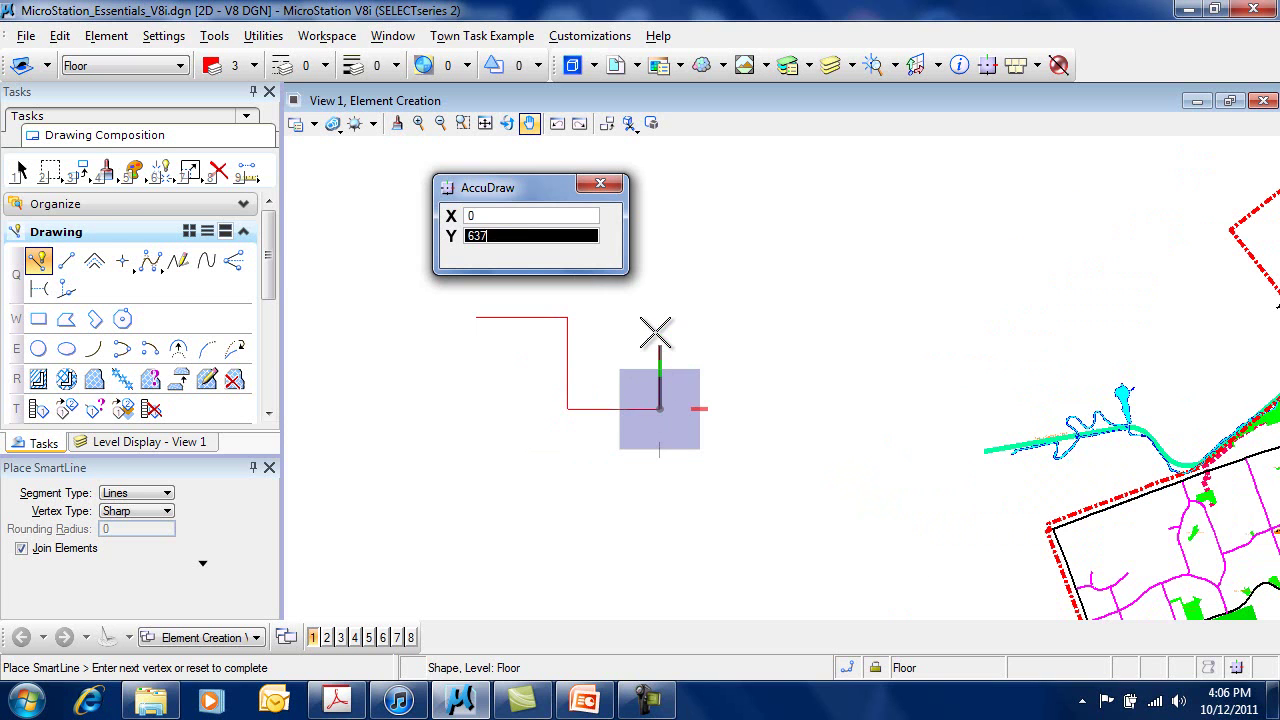
pyautogui.click(659, 318)
pyautogui.click(751, 318)
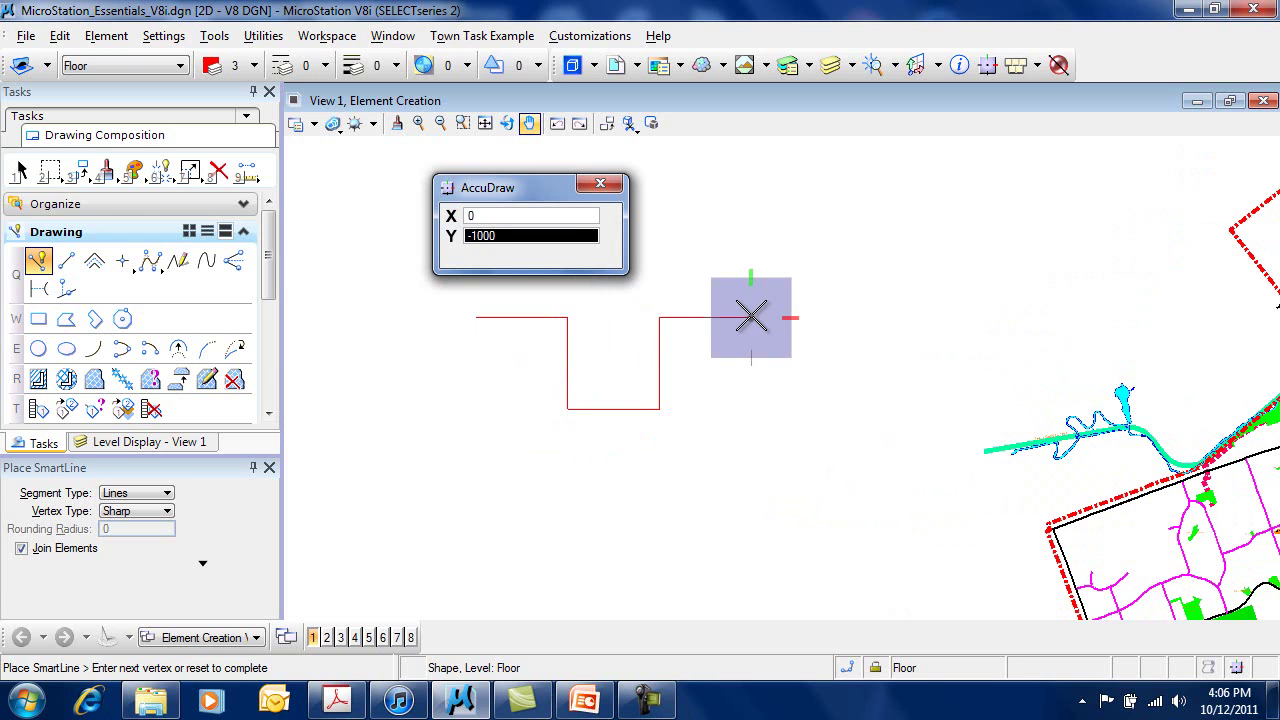
pyautogui.click(751, 226)
pyautogui.moveTo(536, 193); pyautogui.dragTo(878, 470)
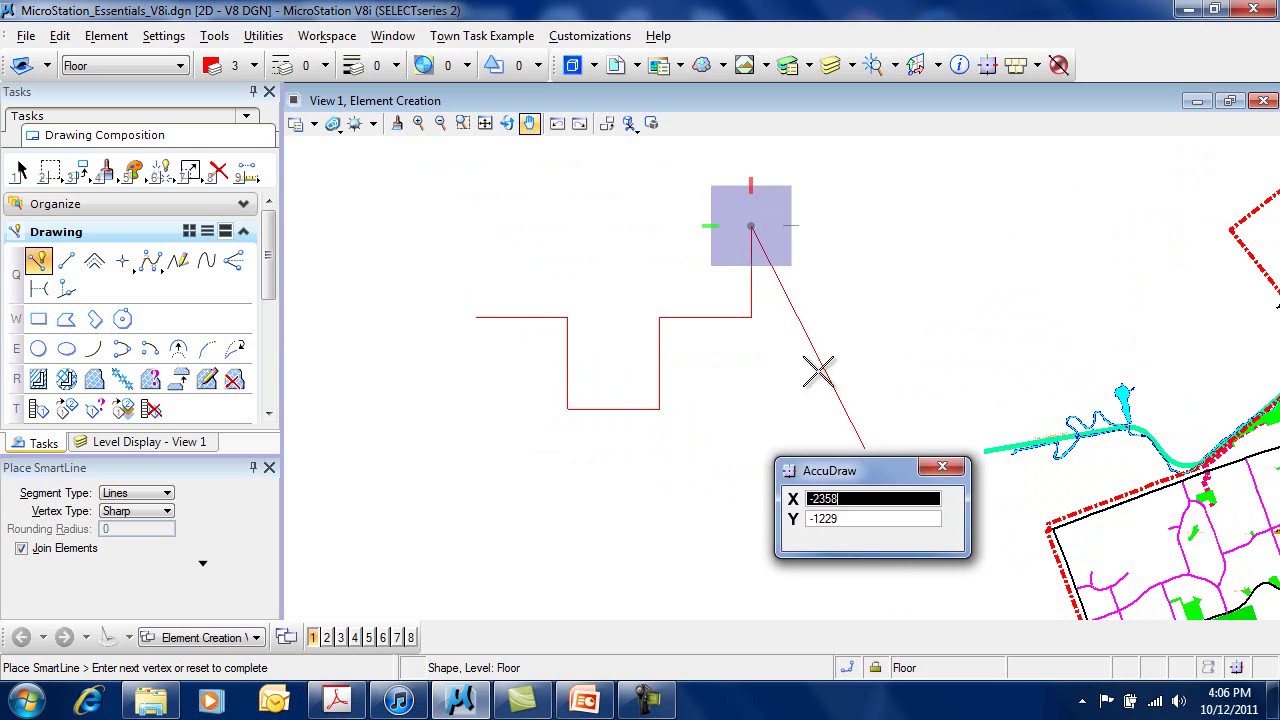
pyautogui.click(659, 226)
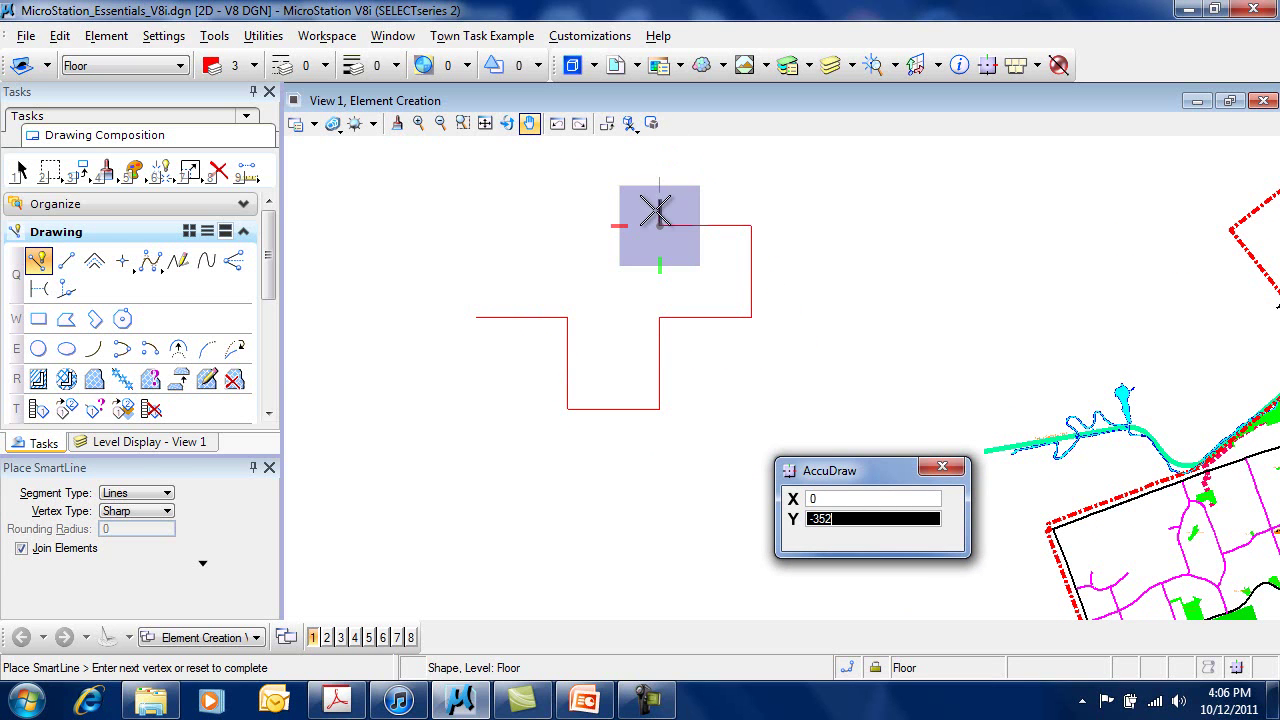
pyautogui.rightClick(651, 271)
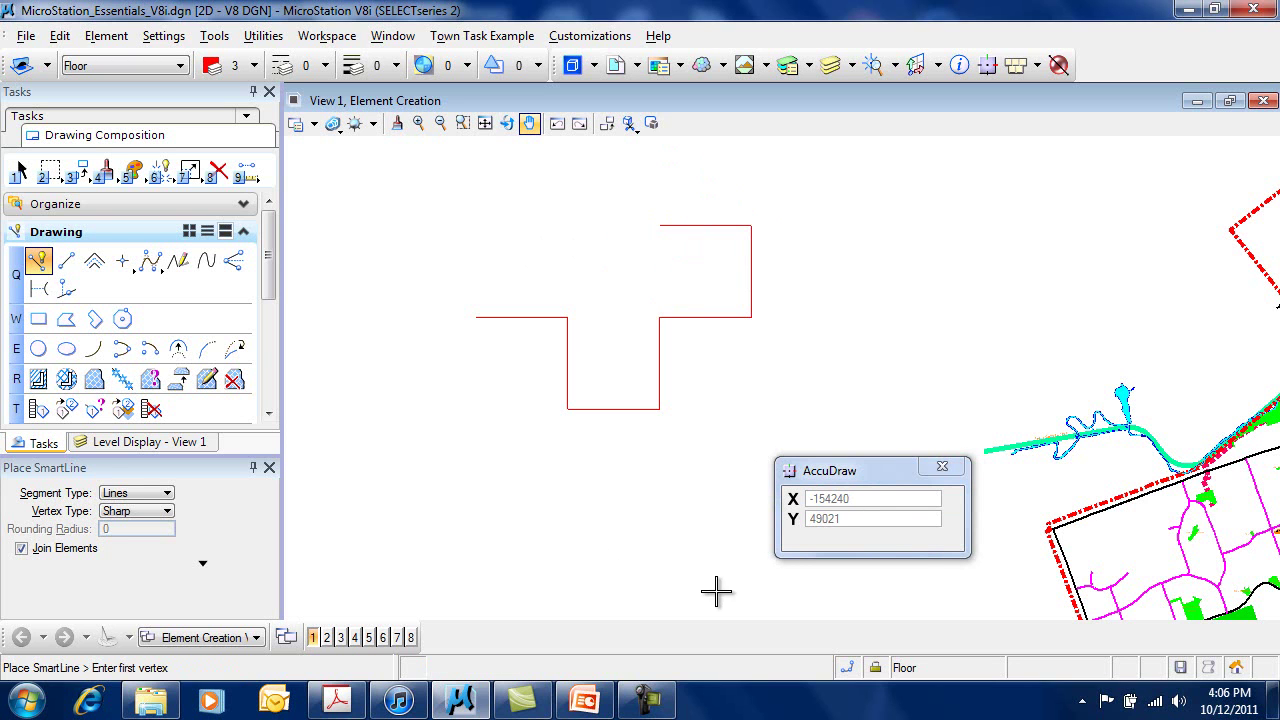
# Step: Move the AccuDraw window clear of the drawing and delete the open stepped line string
pyautogui.moveTo(866, 471); pyautogui.dragTo(400, 176)
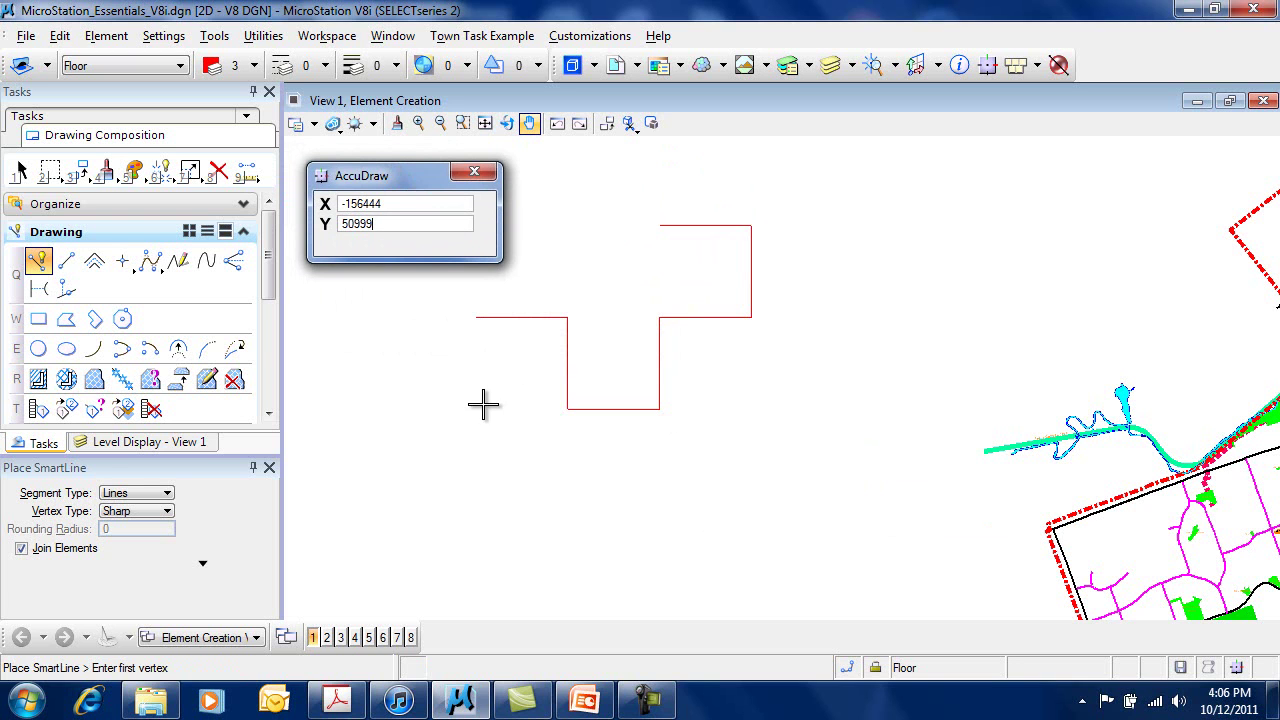
pyautogui.click(219, 171)
pyautogui.click(610, 410)
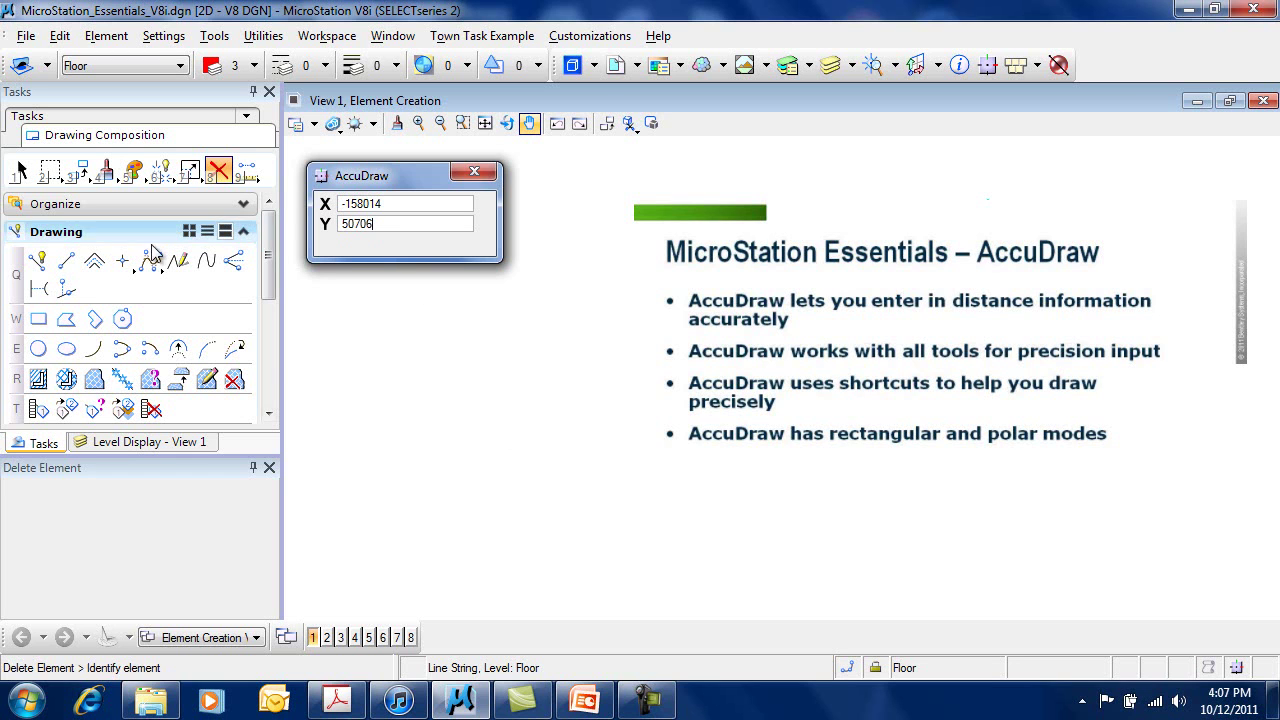
# Step: Draw a single horizontal SmartLine segment and copy it 2000 straight down
pyautogui.click(38, 261)
pyautogui.click(523, 357)
pyautogui.rightClick(523, 357)
pyautogui.click(78, 171)
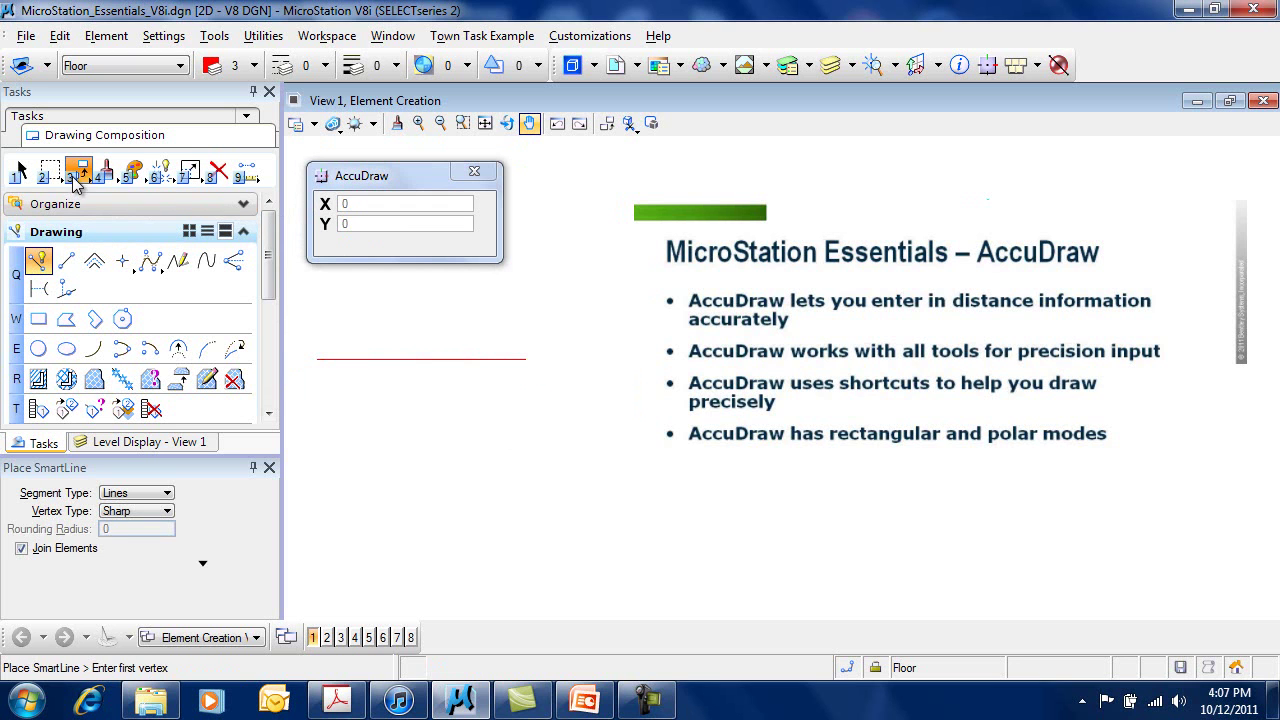
pyautogui.click(421, 358)
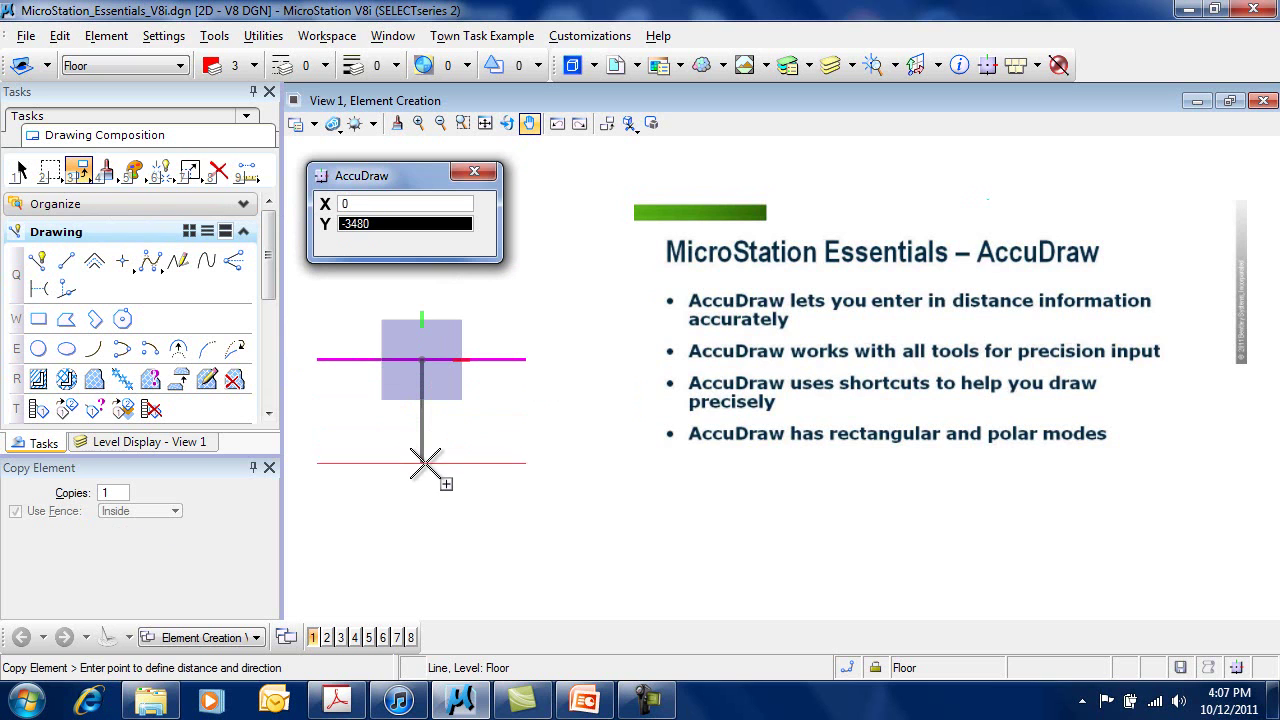
pyautogui.write('2000')
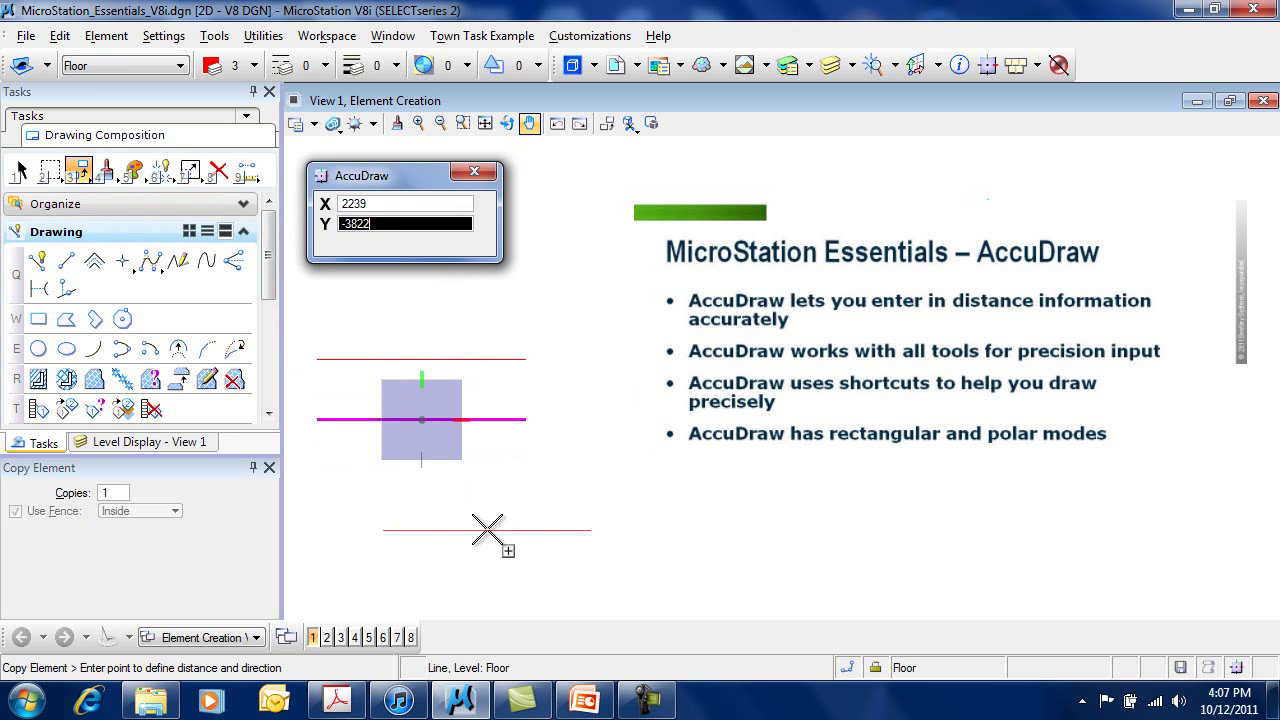
# Step: End copying and undo both the copy and the horizontal line
pyautogui.click(487, 530)
pyautogui.hotkey('ctrl', 'z')
pyautogui.hotkey('ctrl', 'z')
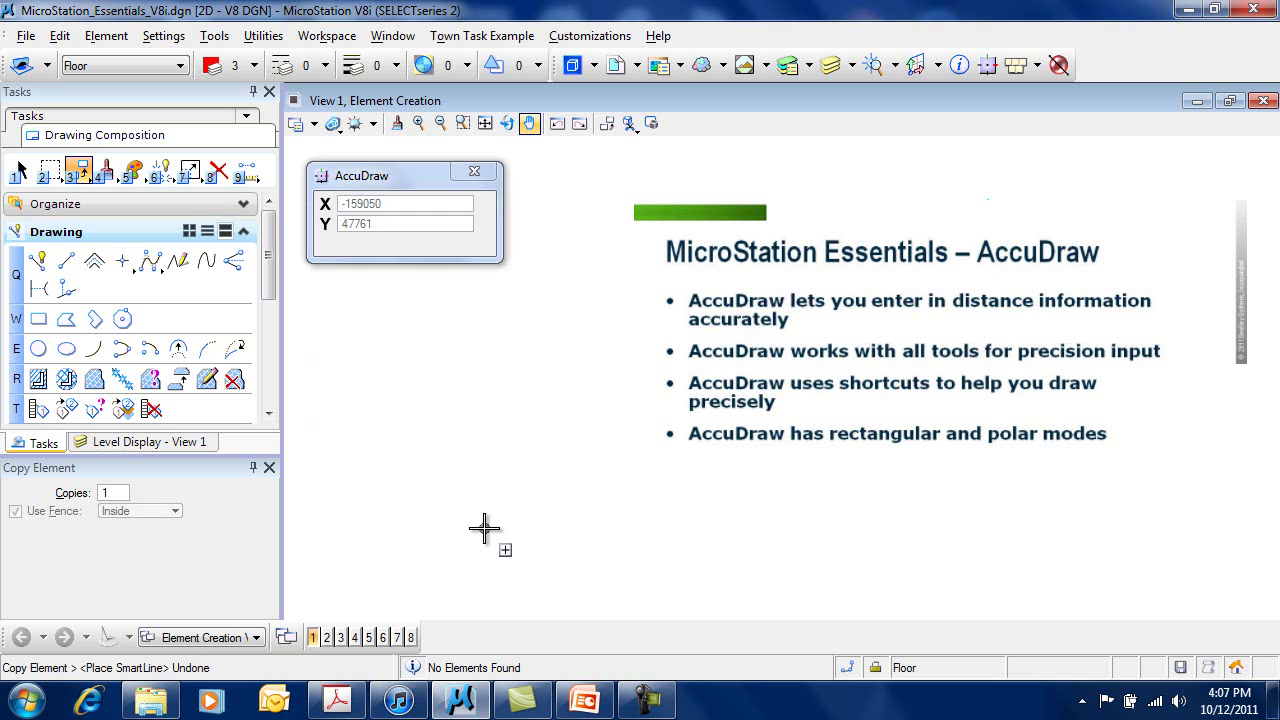